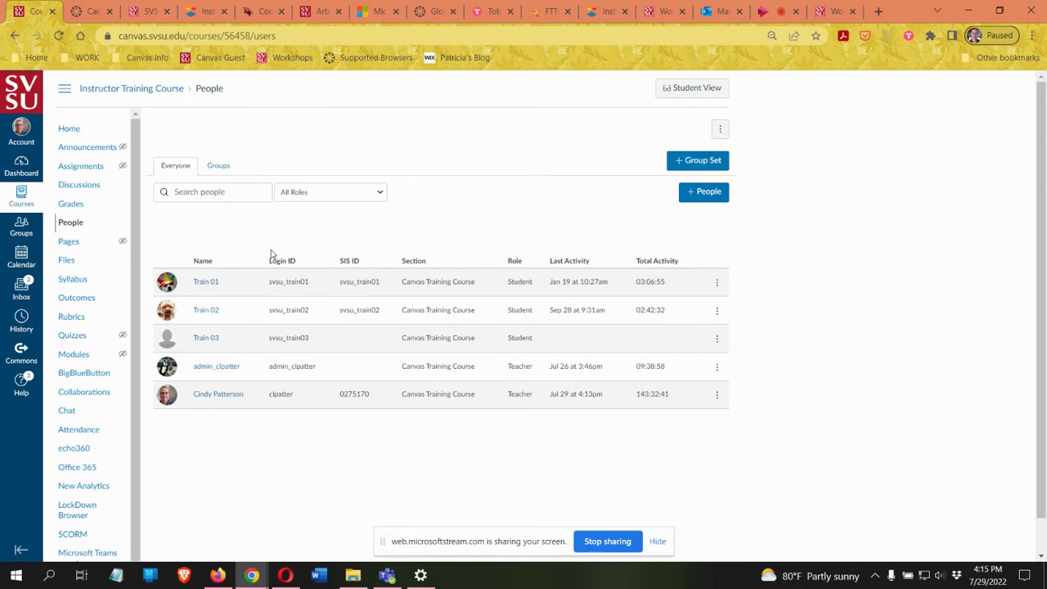
Fill in a new group set named Discussions that splits students into 3 groups.
left_click(697, 167)
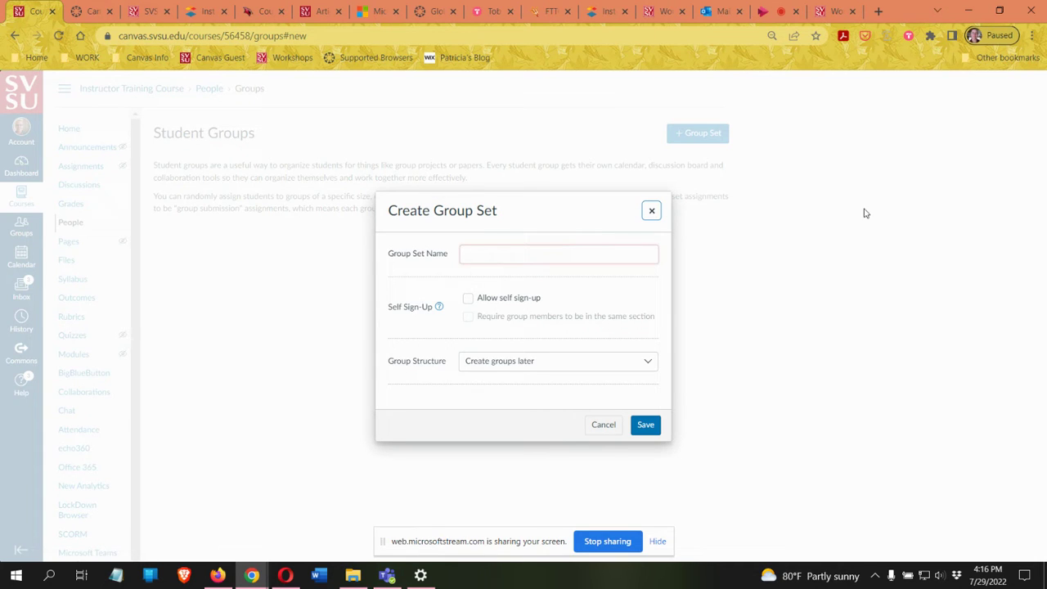
left_click(501, 251)
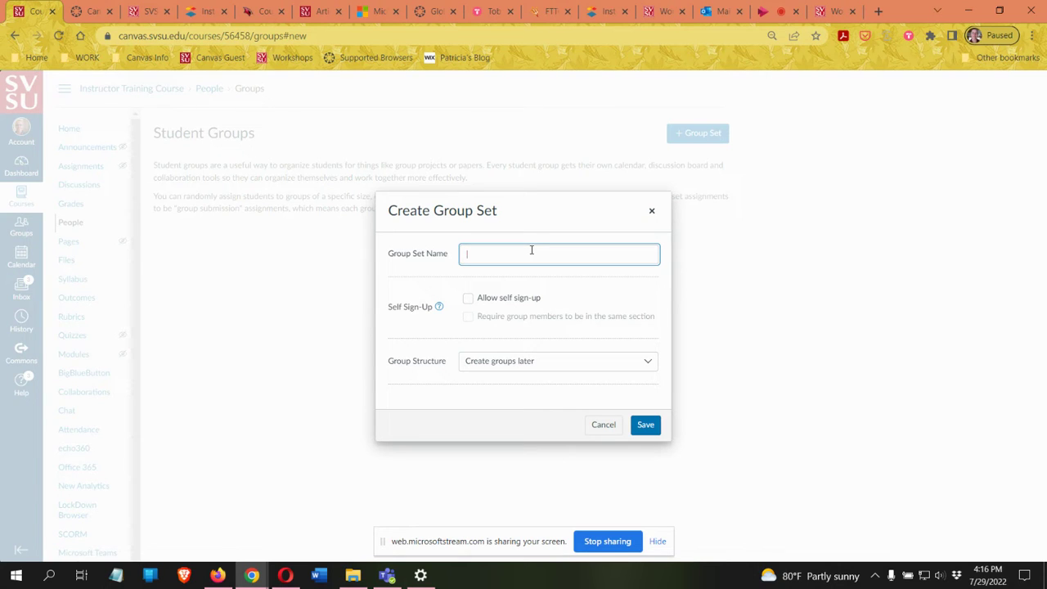
type("cussions")
left_click(482, 365)
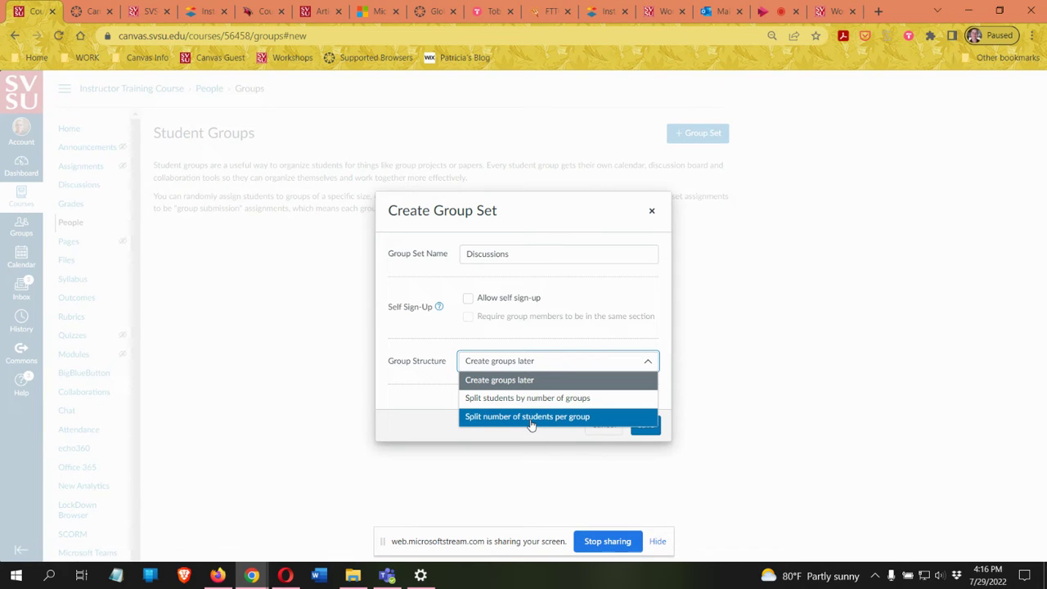
left_click(494, 401)
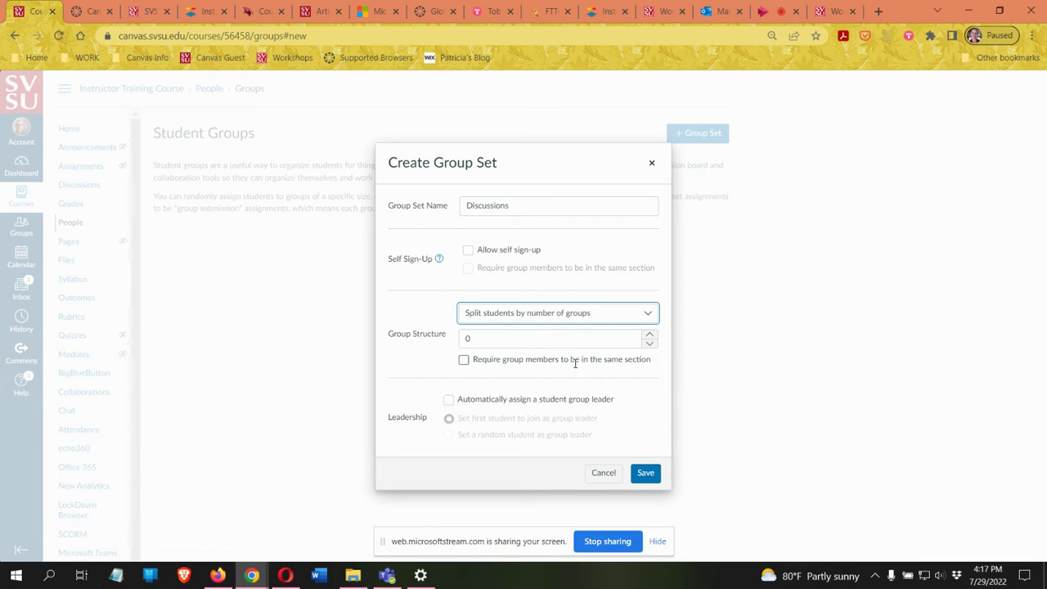
left_click(649, 335)
left_click(649, 335)
left_click(649, 334)
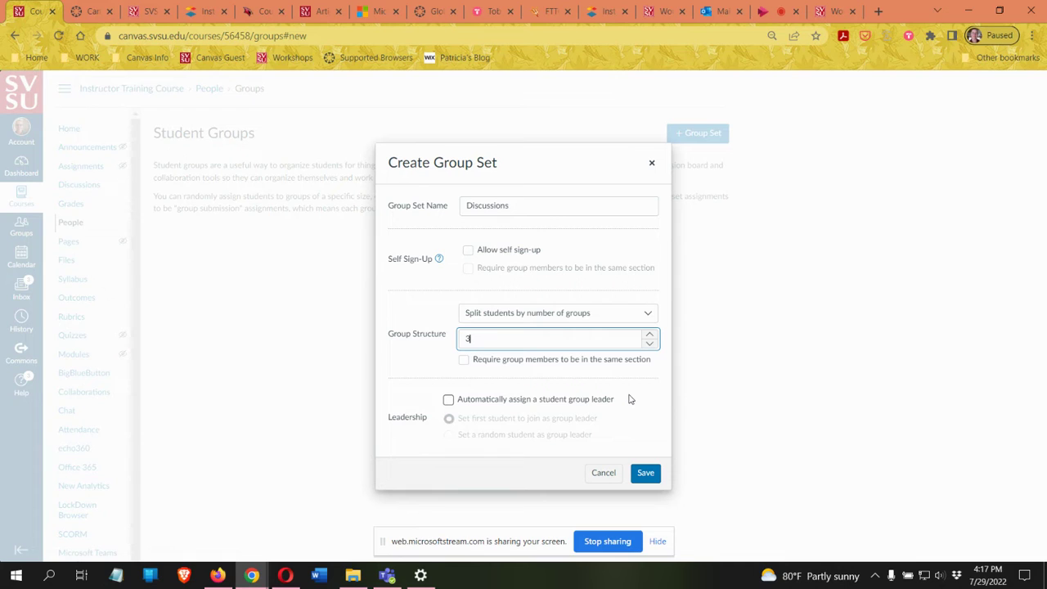
left_click(645, 473)
Save the Discussions group set, creating groups Discussion 1, 2 and 3.
left_click(644, 472)
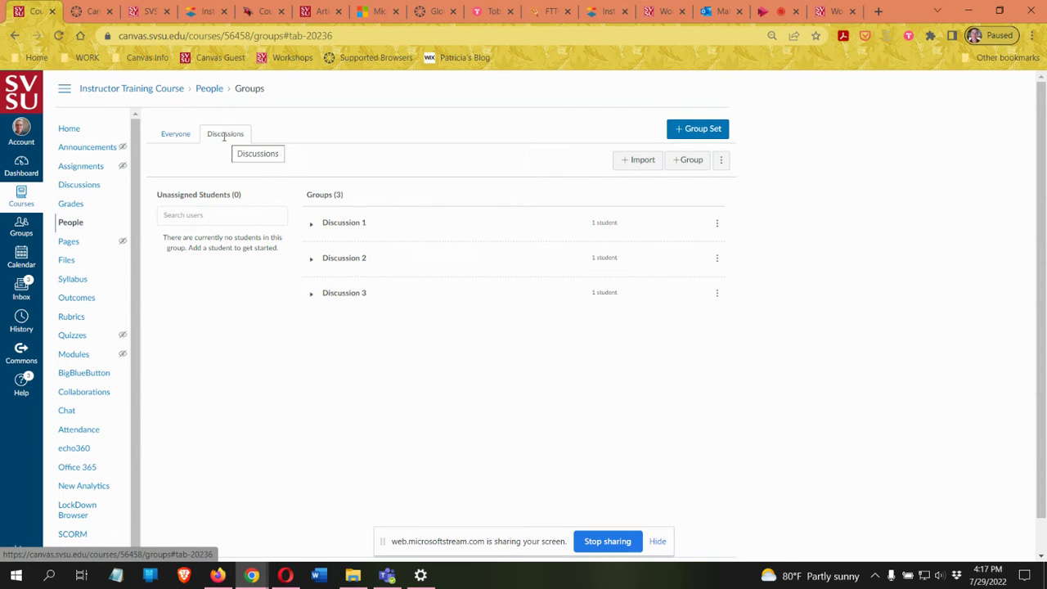
Create a group set named Project that splits students into groups of 2.
left_click(693, 133)
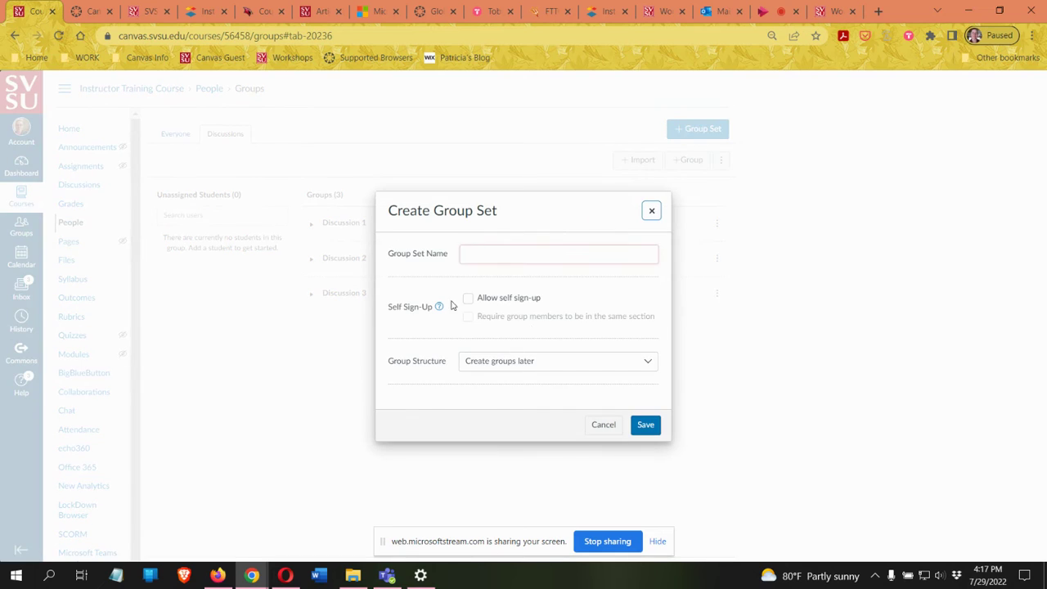
left_click(487, 255)
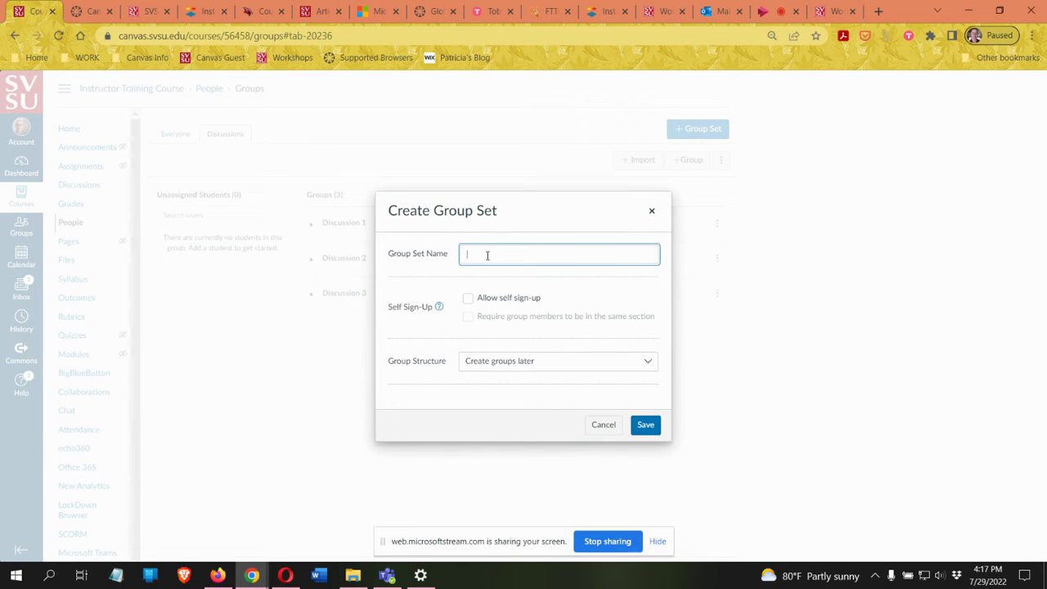
type("Project")
left_click(518, 360)
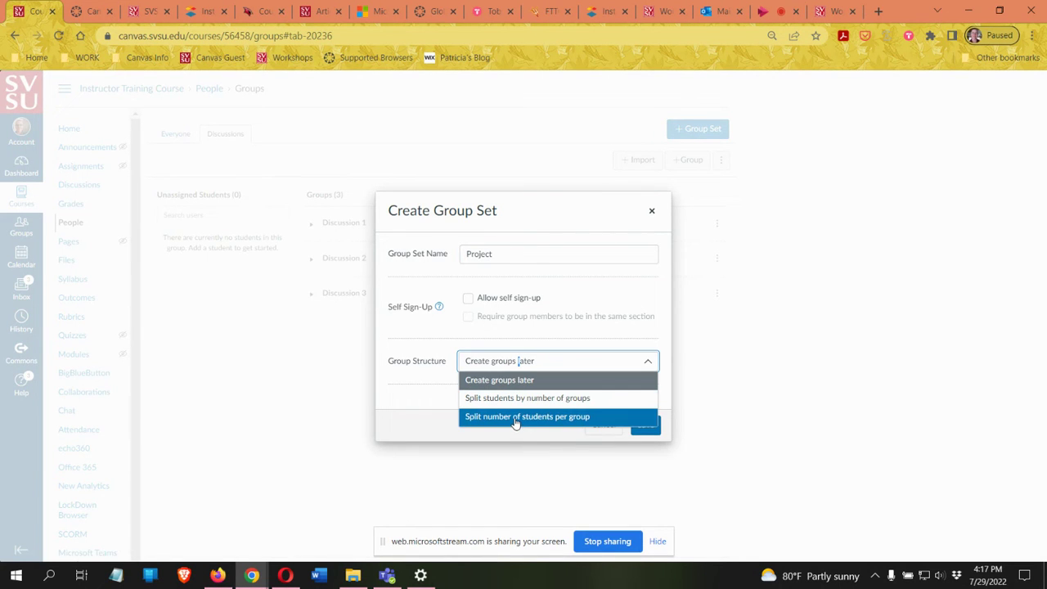
left_click(515, 418)
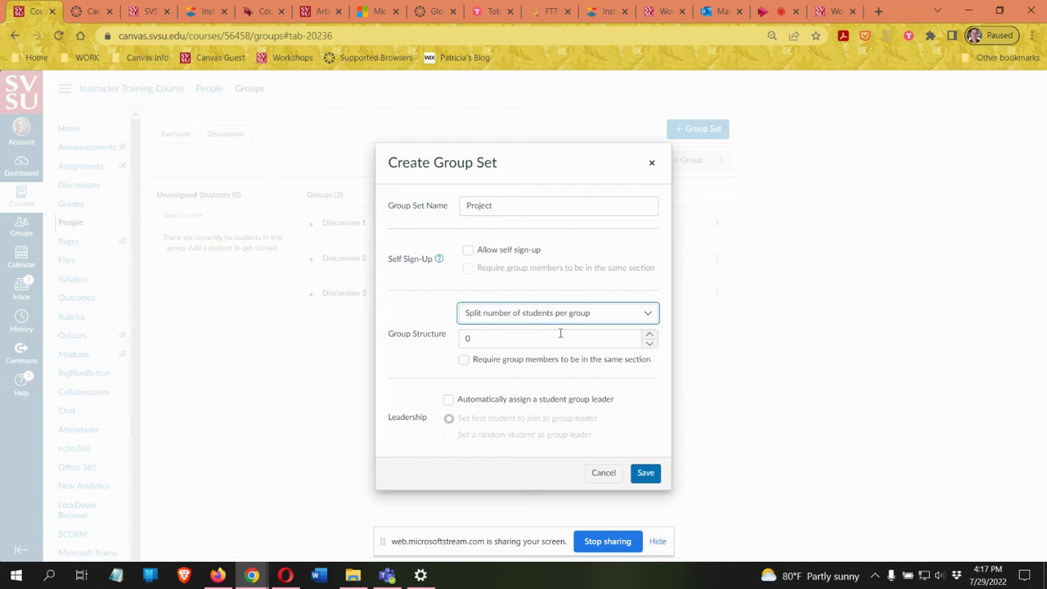
double_click(650, 336)
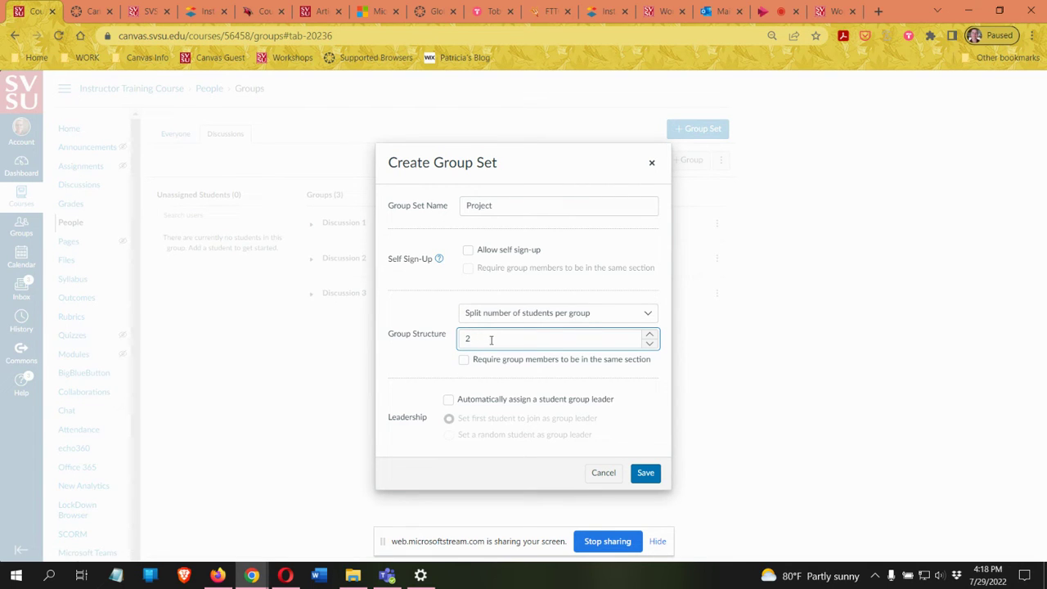
left_click(645, 474)
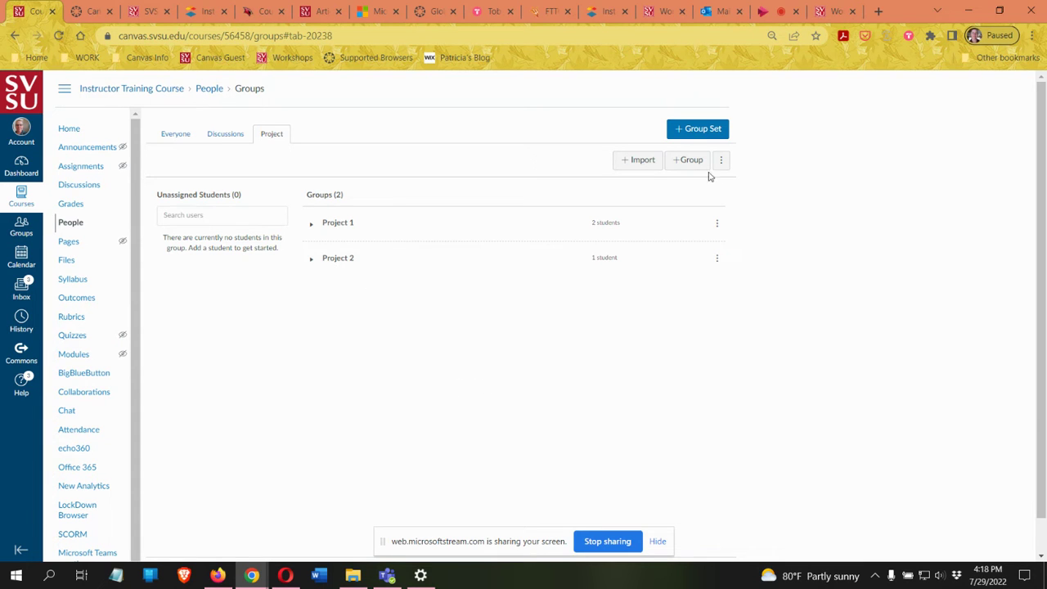
Create a group set named Final Project, leaving its groups to be created later.
left_click(693, 129)
left_click(524, 252)
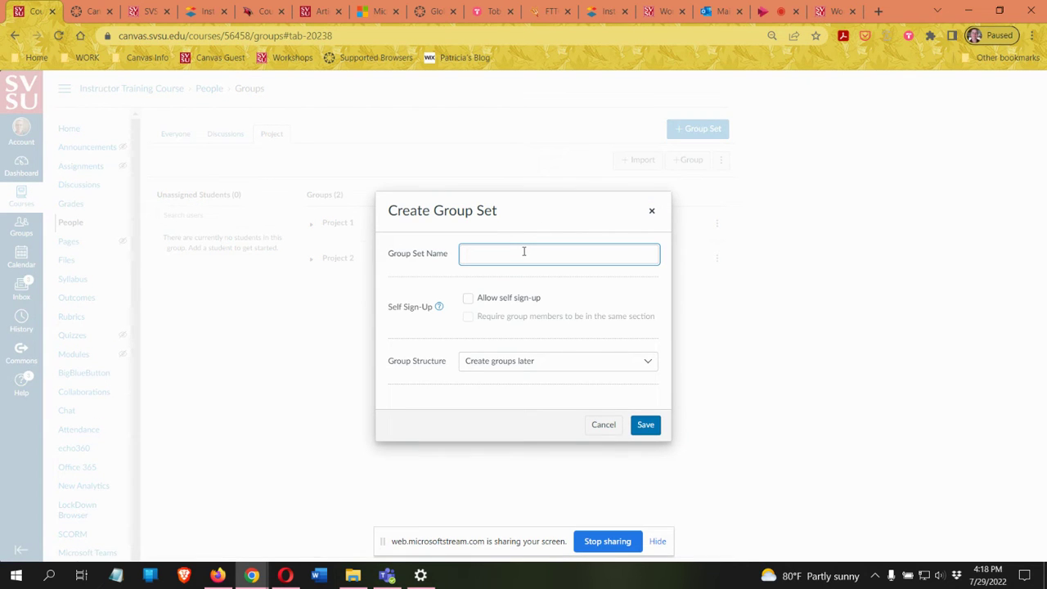
type("Final Project")
left_click(646, 425)
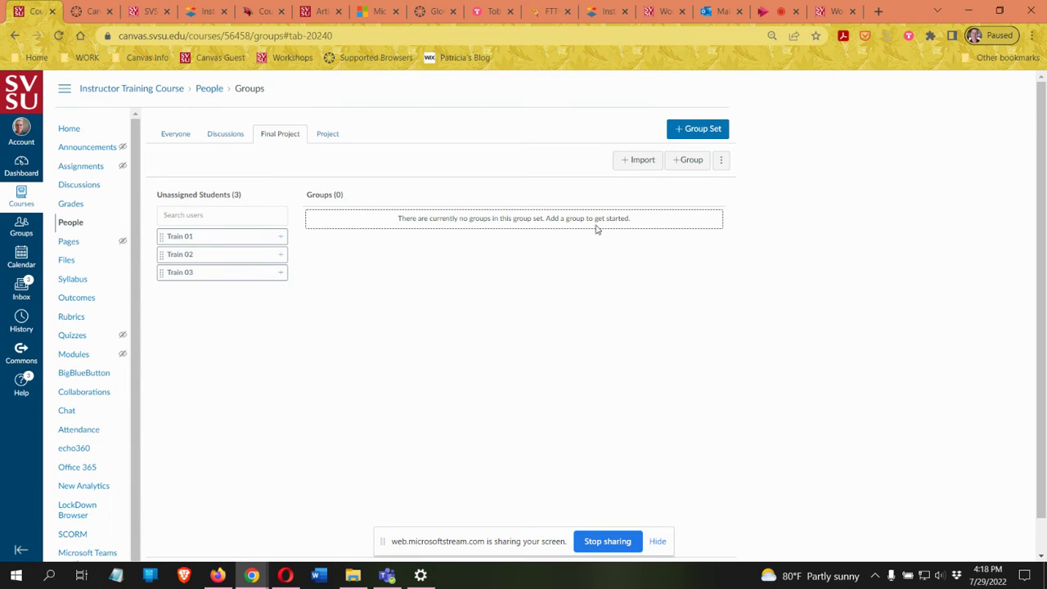
left_click(687, 161)
Add two empty groups, Group 1 and Group 2, to the Final Project set.
left_click(486, 302)
type("Group 1")
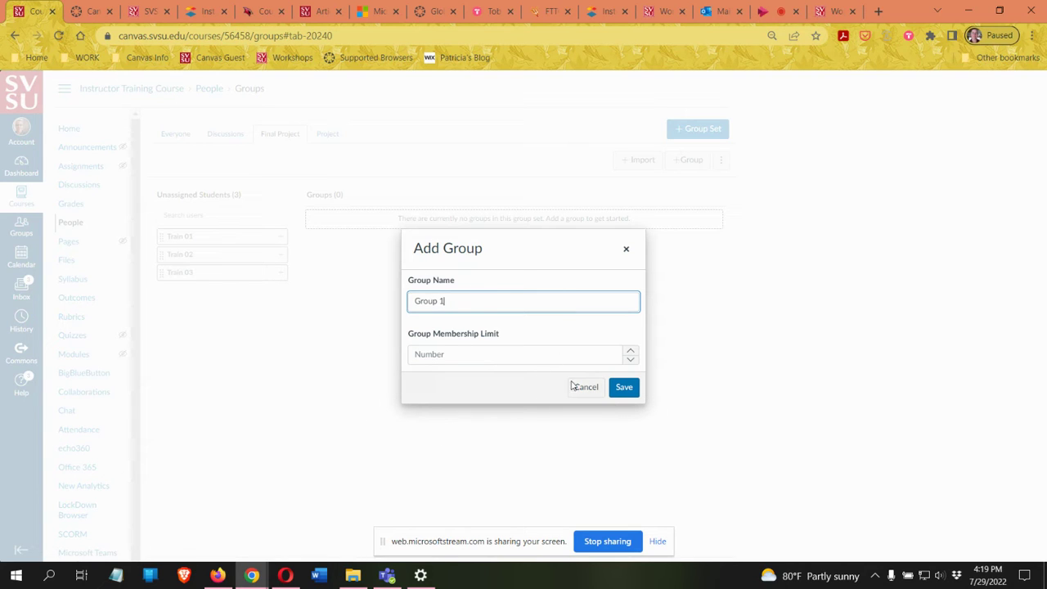
left_click(625, 388)
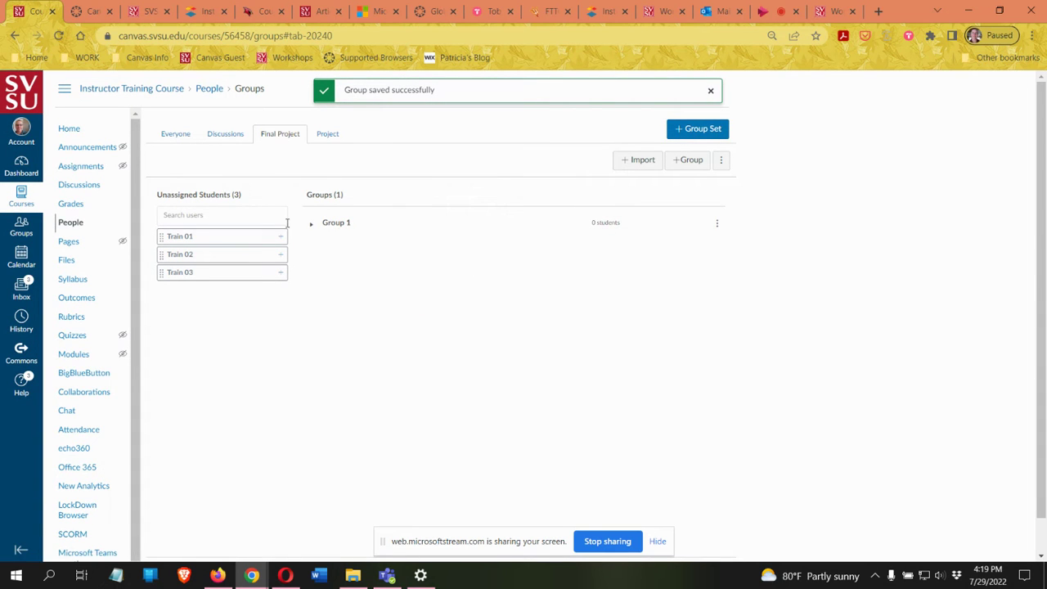
left_click(691, 161)
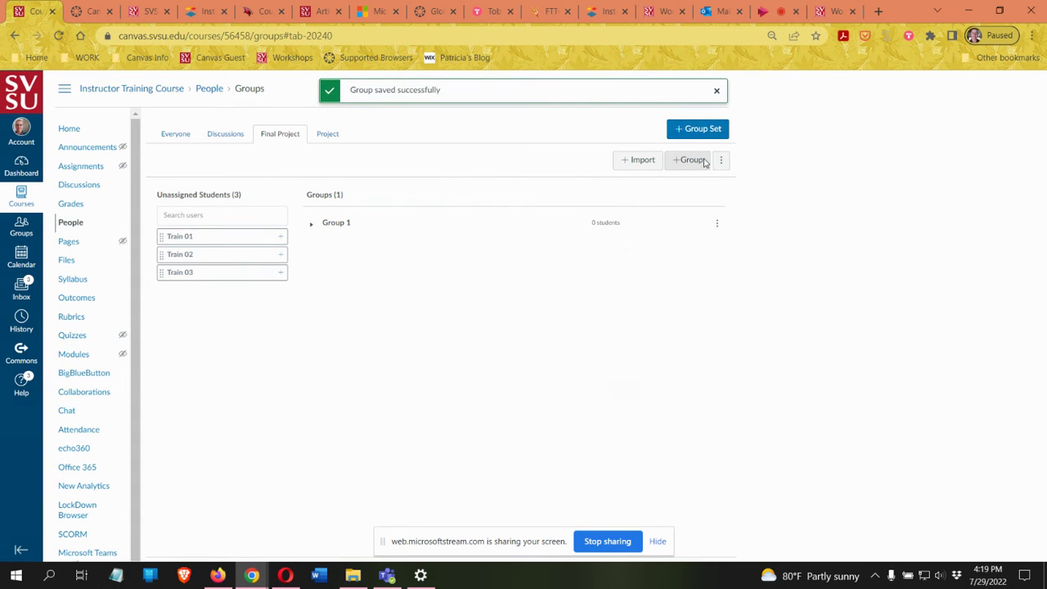
left_click(467, 301)
type("Group 2")
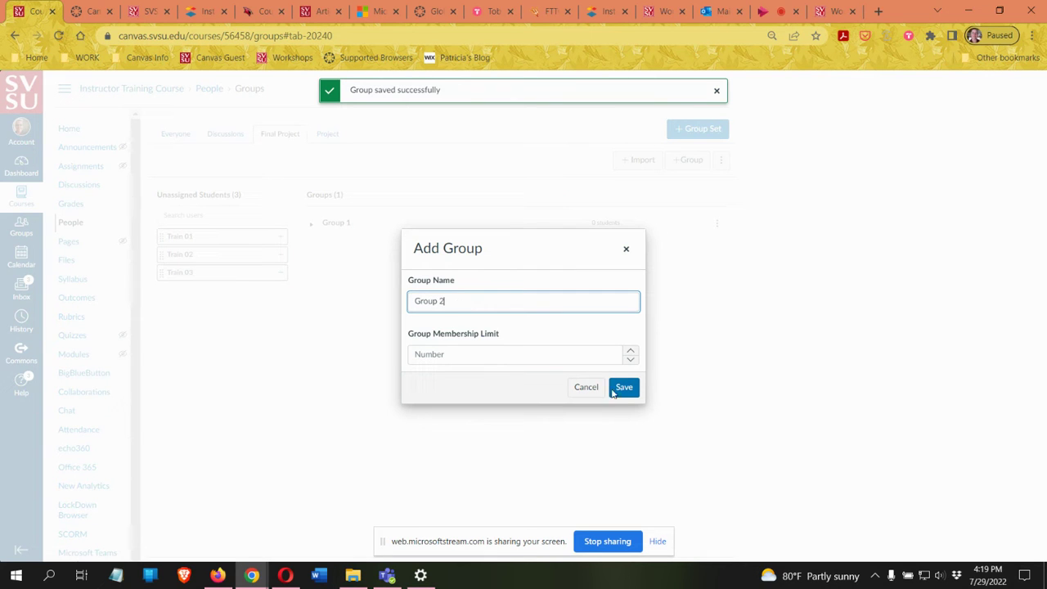
left_click(614, 391)
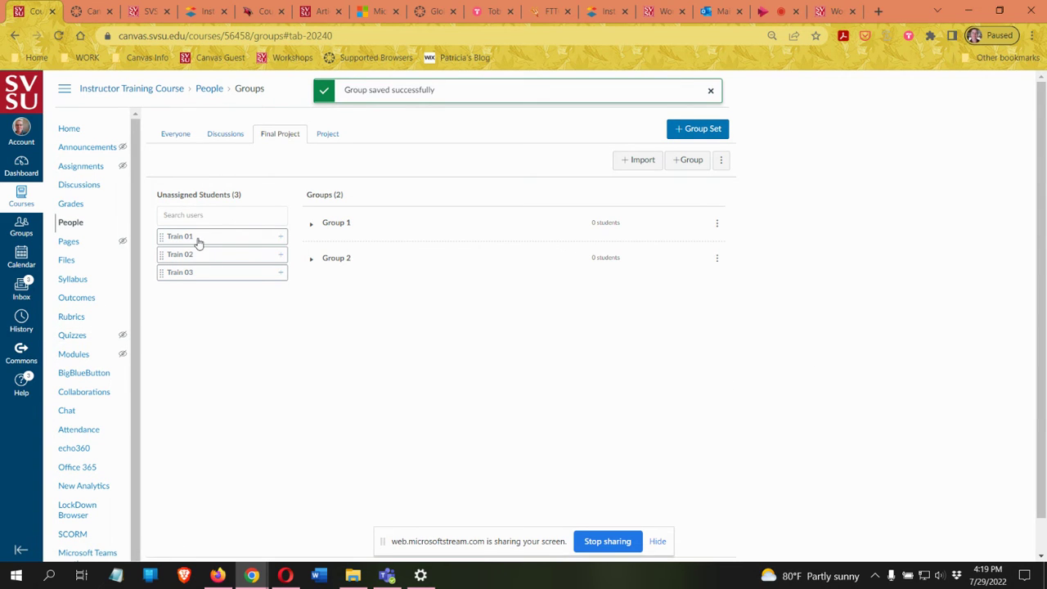
Place Train 01 and Train 03 in Group 1 and Train 02 in Group 2.
left_click_drag(196, 240, 379, 226)
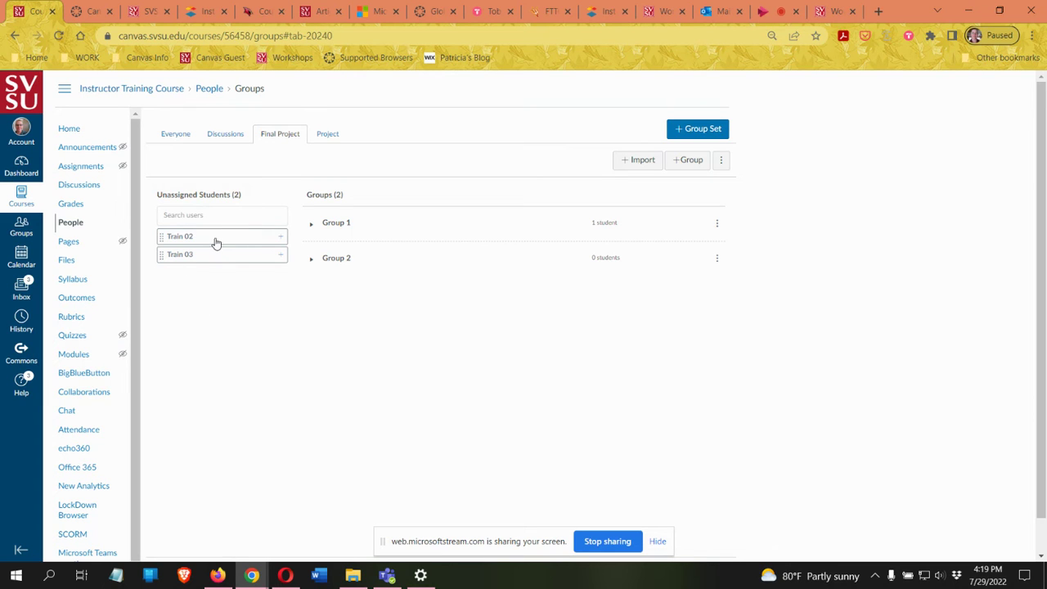
left_click_drag(187, 236, 358, 249)
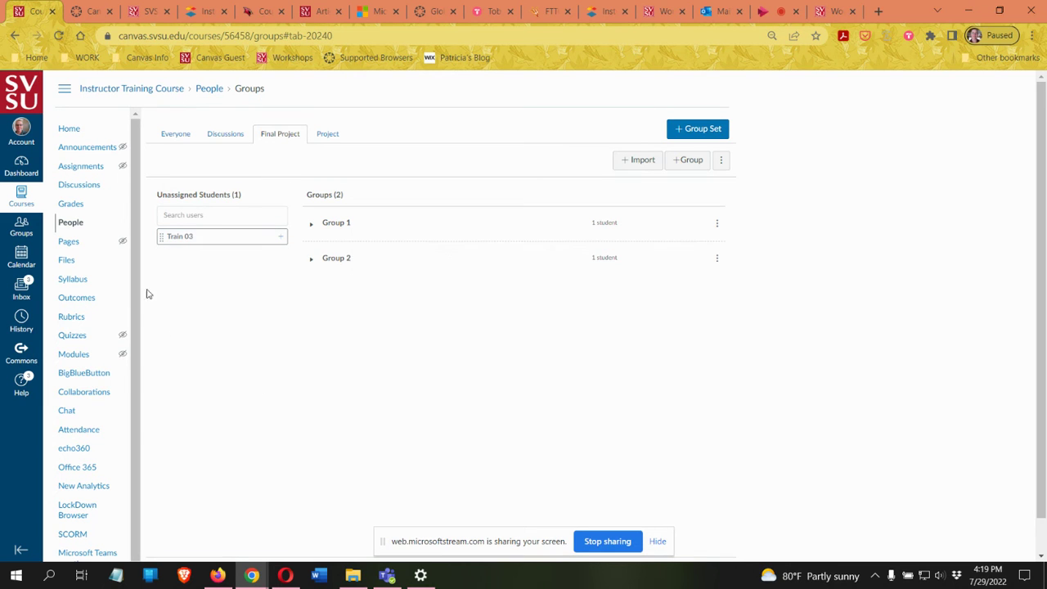
left_click_drag(175, 242, 465, 227)
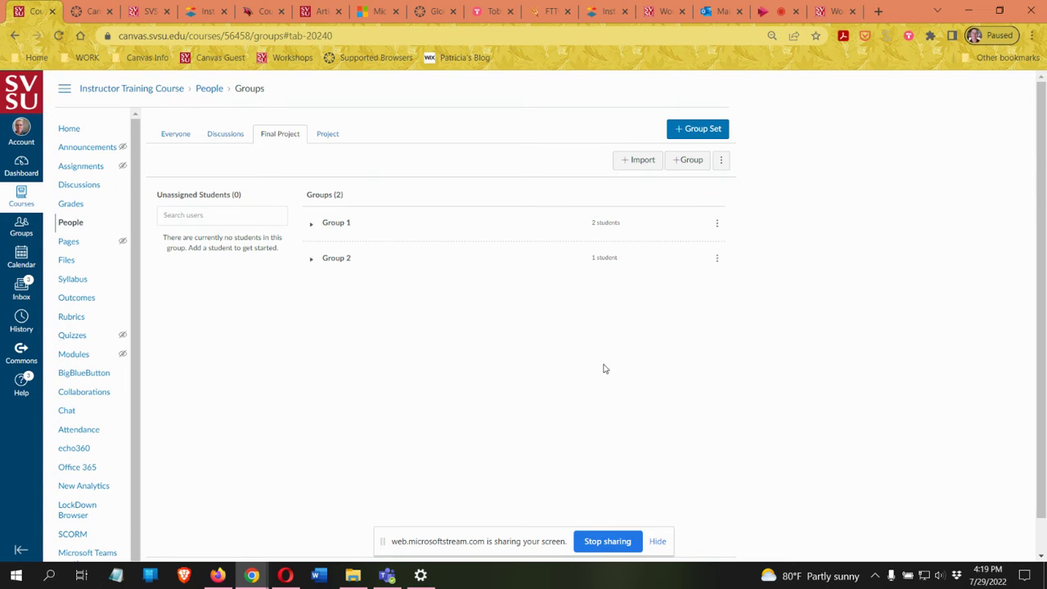
Visit Group 1's homepage, switch to Group 2's homepage, then return to the course.
left_click(718, 229)
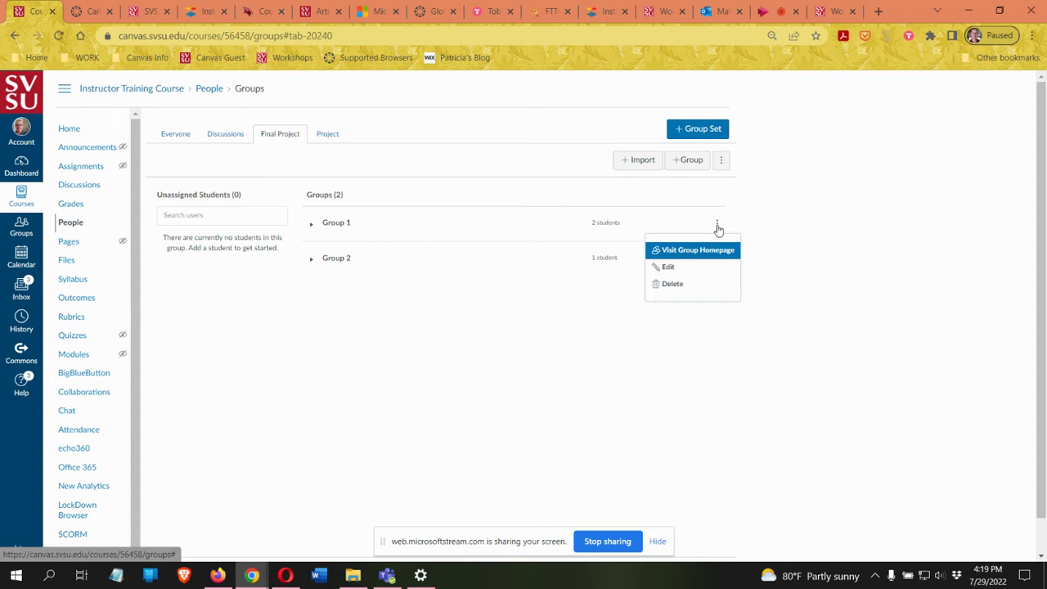
left_click(679, 253)
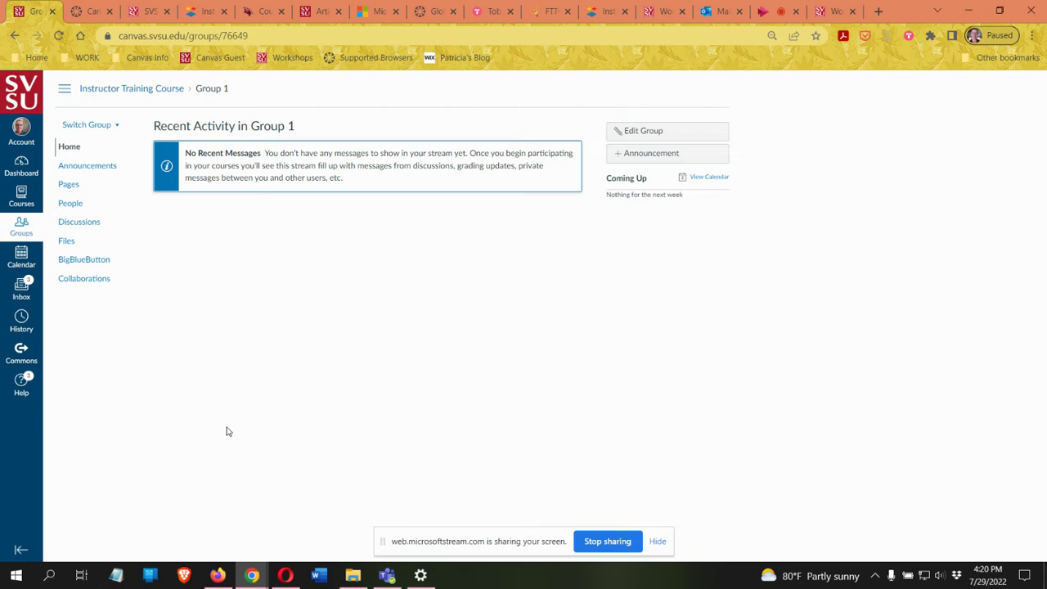
left_click(86, 126)
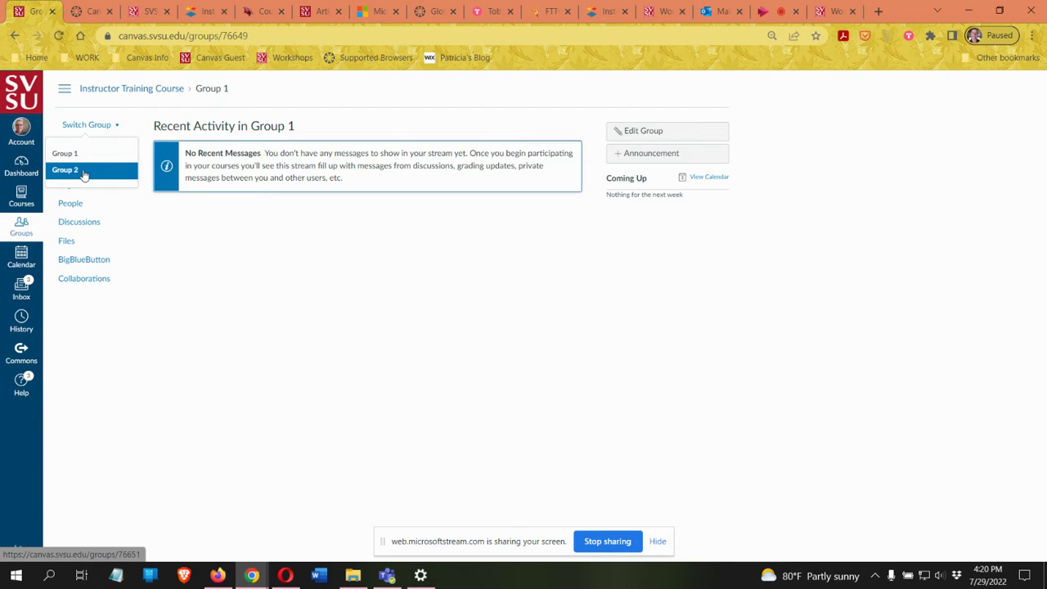
left_click(84, 173)
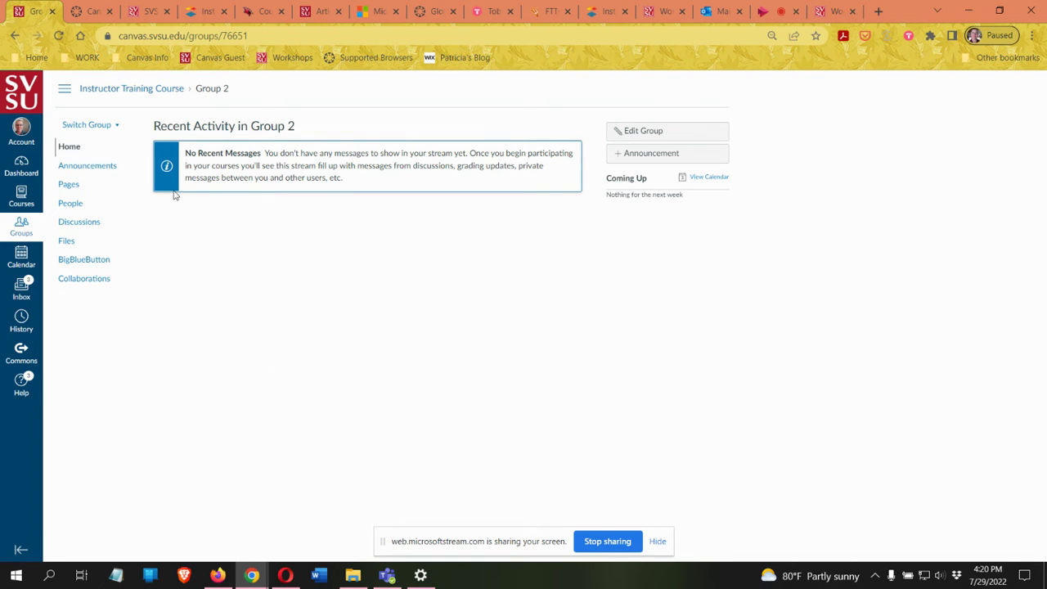
left_click(115, 92)
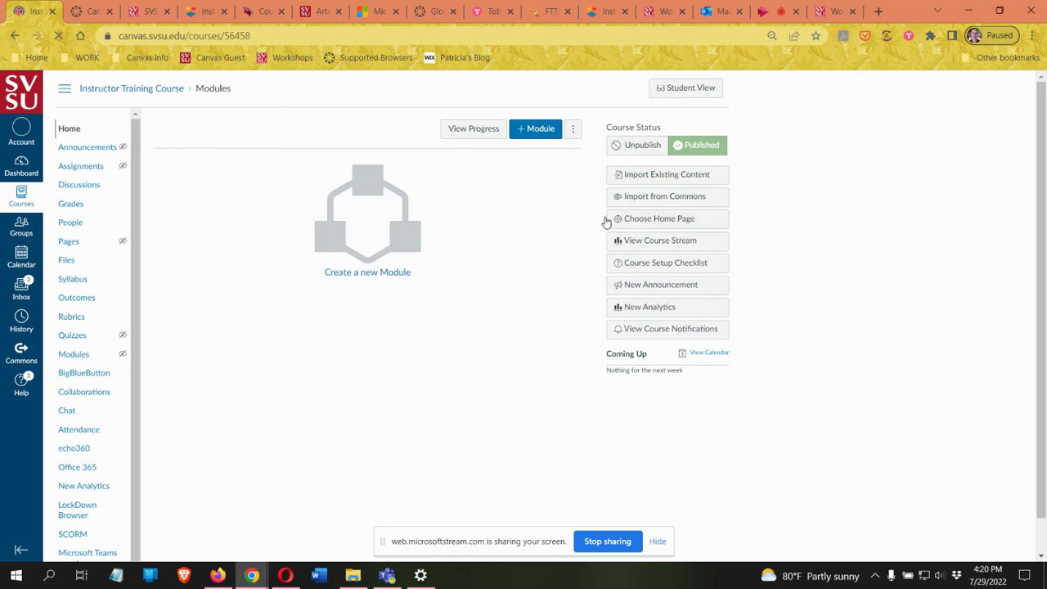
Review the People page's enrolled students, teachers and group set tabs, then go to Assignments.
left_click(71, 224)
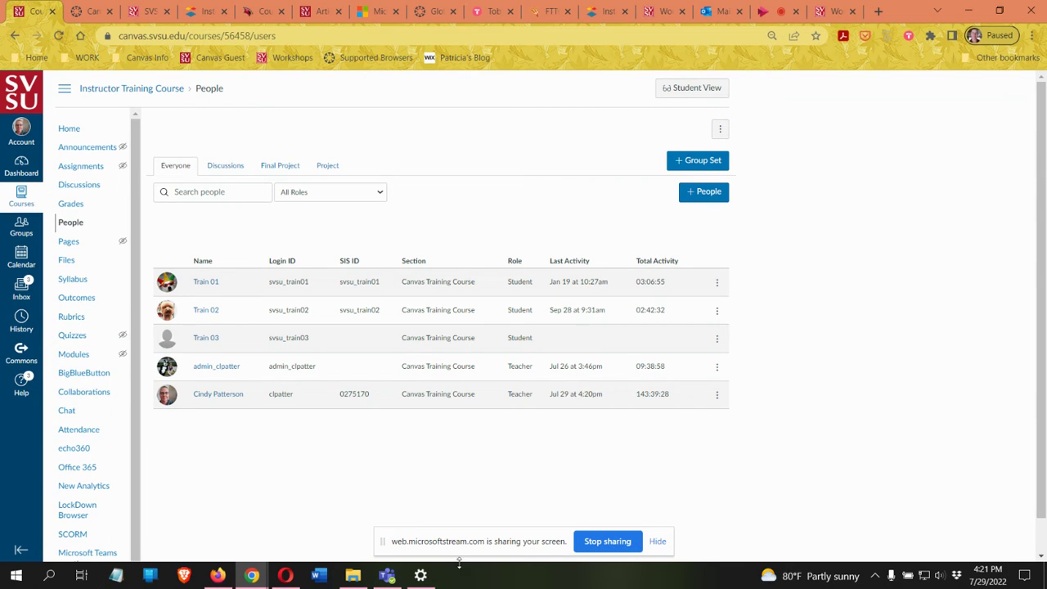
left_click(95, 167)
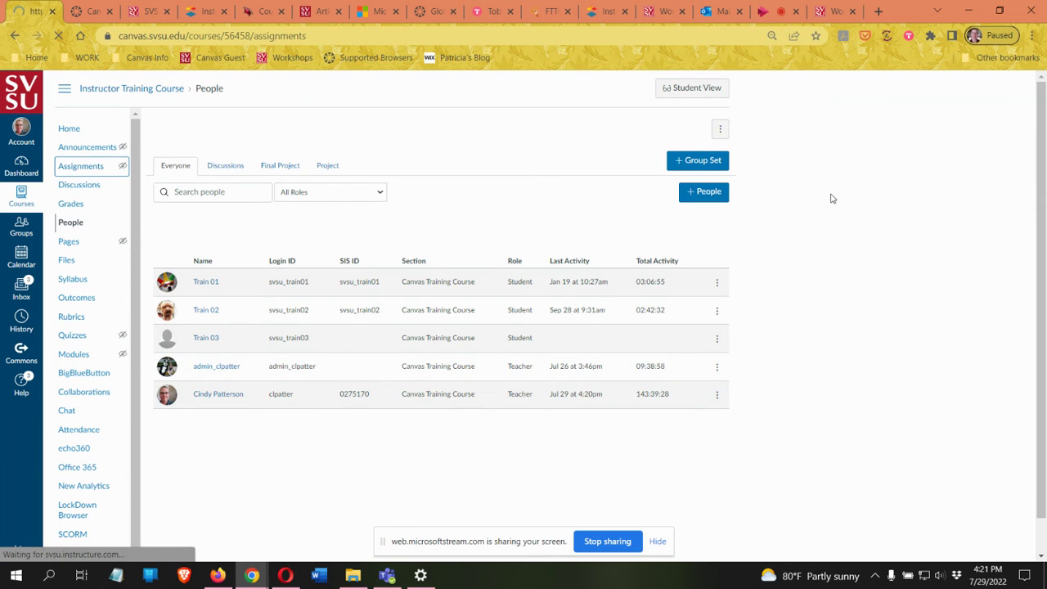
Start a new assignment named Group Assignment worth 50 points.
left_click(668, 128)
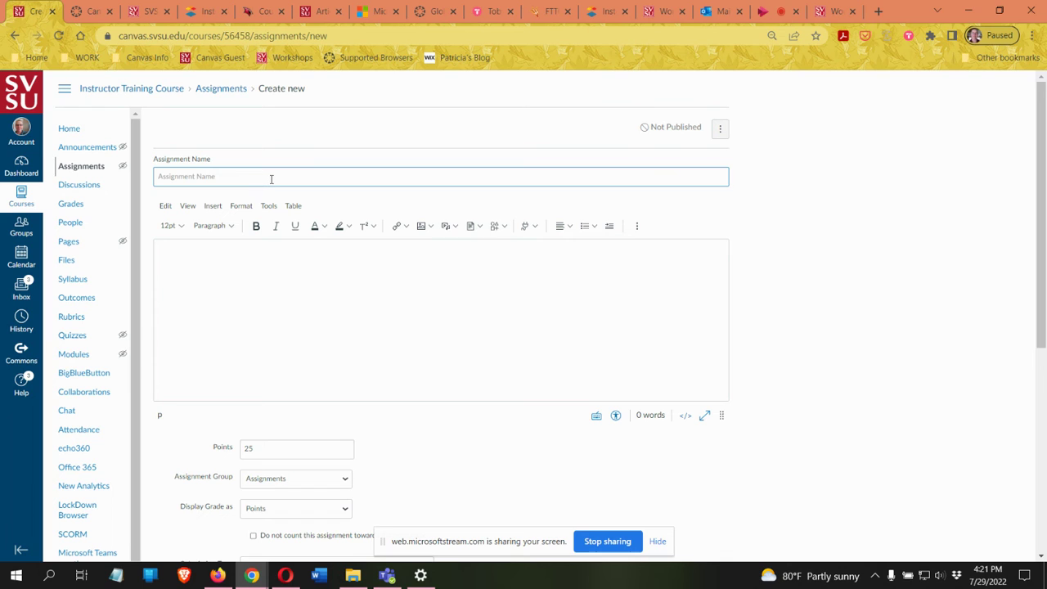
type("Group Assignment")
scroll(309, 305, "down", 2)
scroll(273, 319, "down", 2)
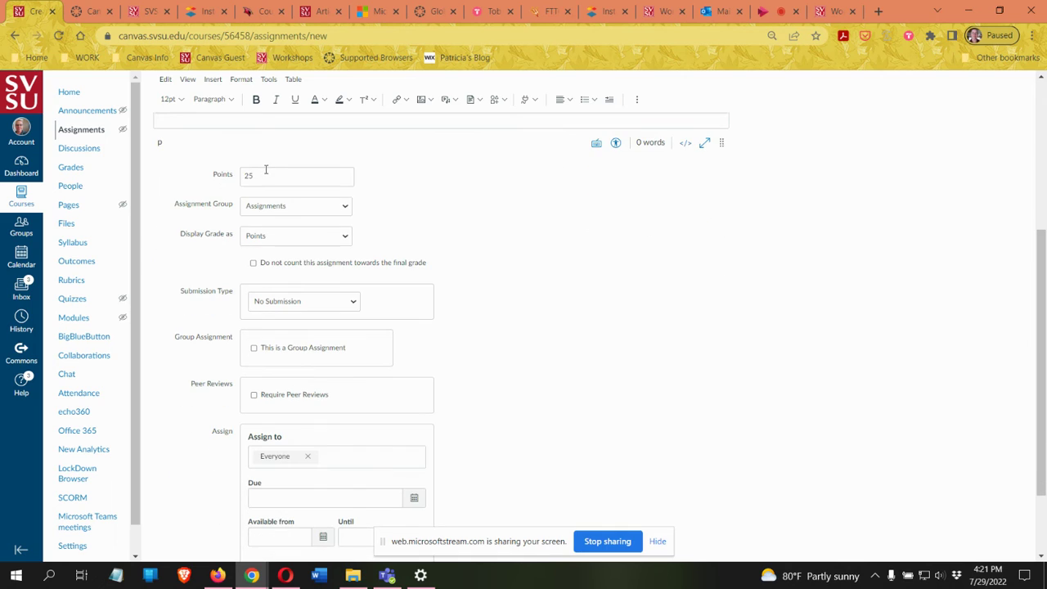
double_click(262, 174)
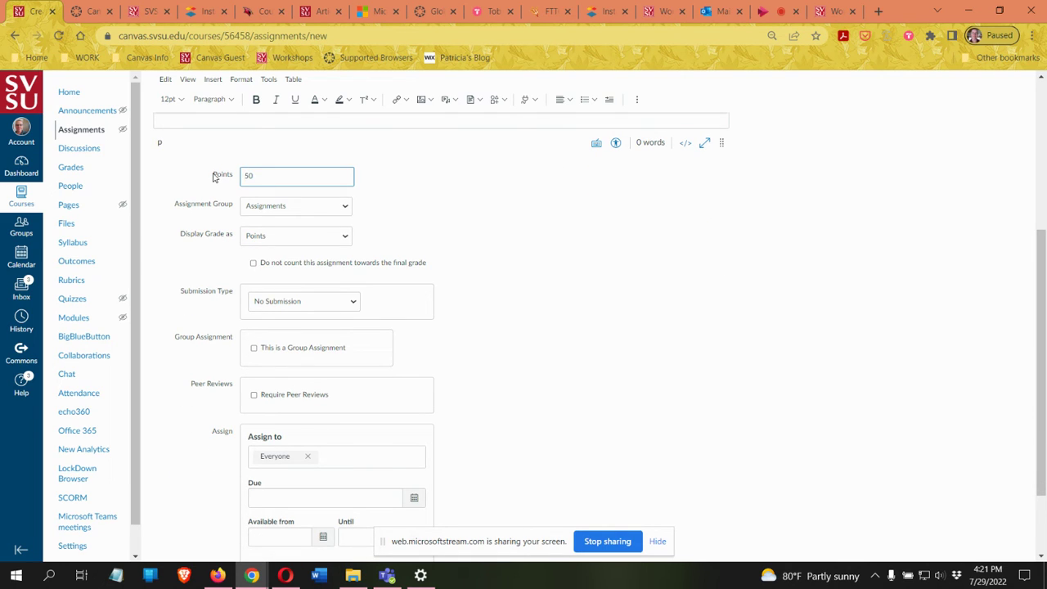
Set the submission type to Online with File Uploads and no file type restriction.
left_click(348, 302)
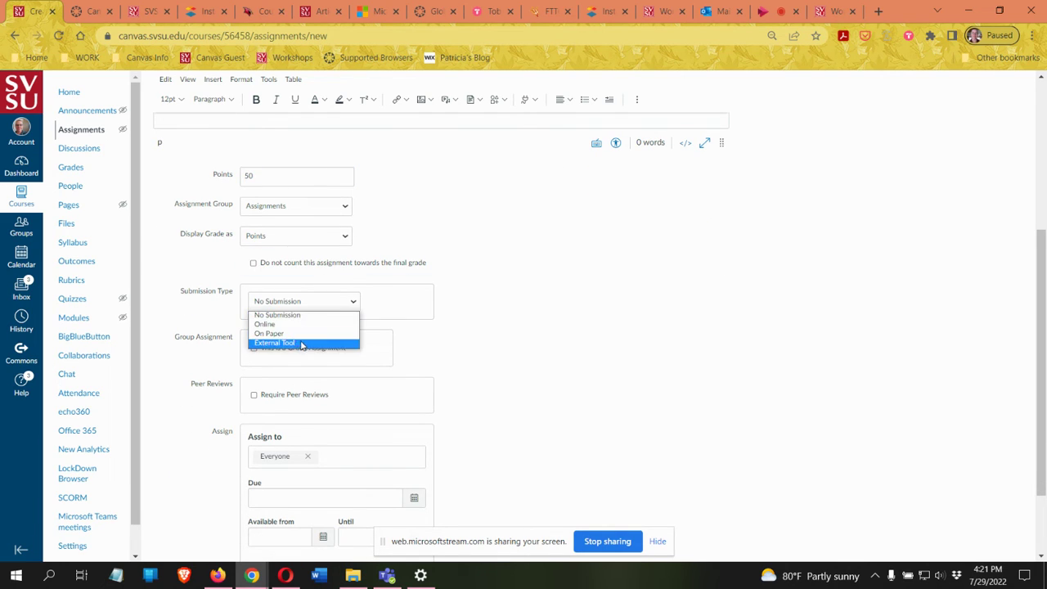
left_click(269, 323)
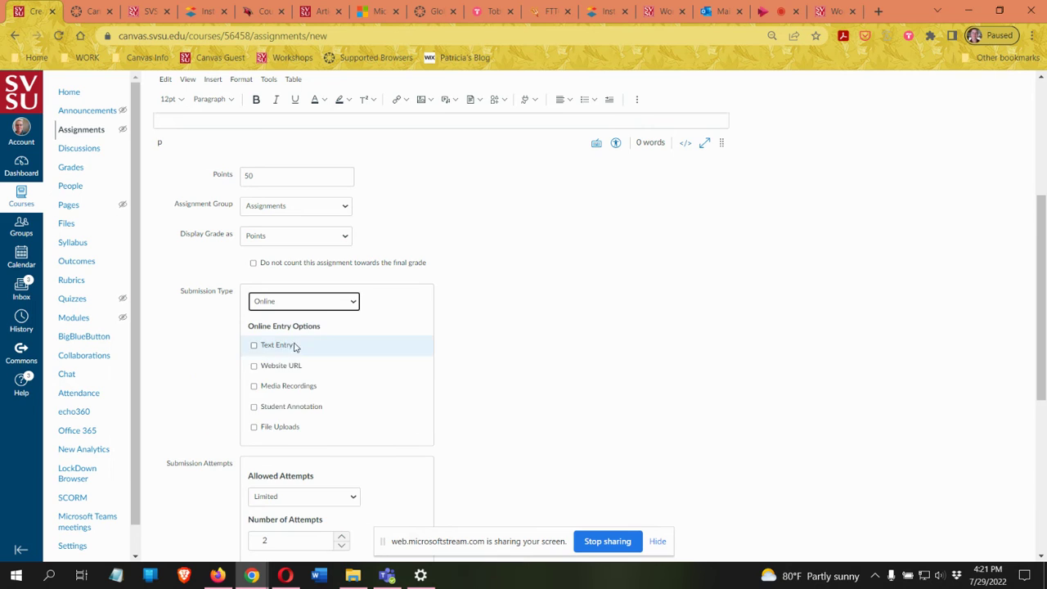
left_click(253, 430)
scroll(703, 400, "down", 3)
left_click_drag(327, 263, 274, 263)
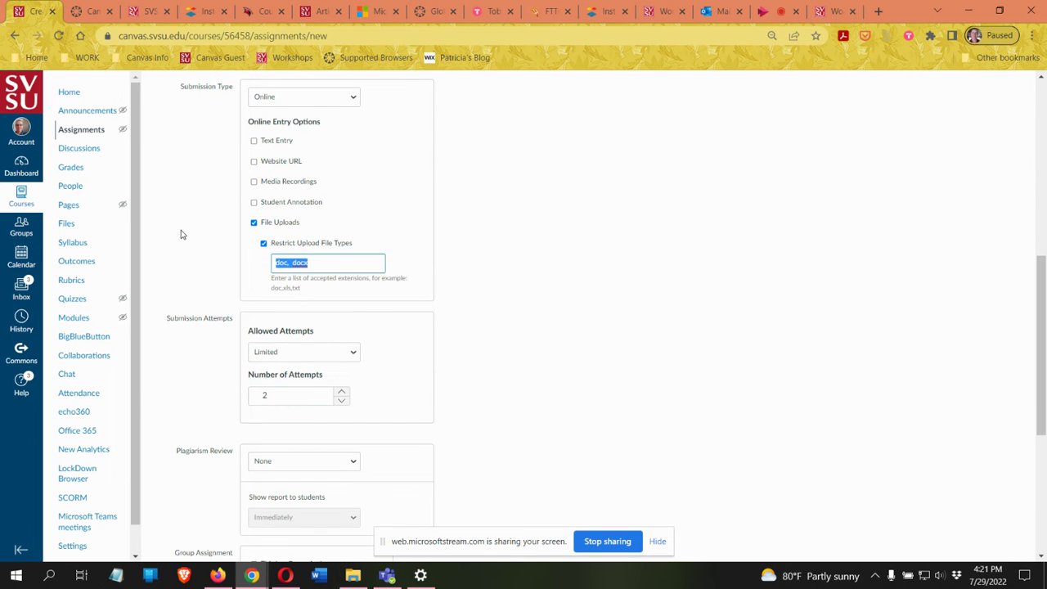
left_click(263, 242)
Allow unlimited submission attempts.
scroll(662, 319, "down", 2)
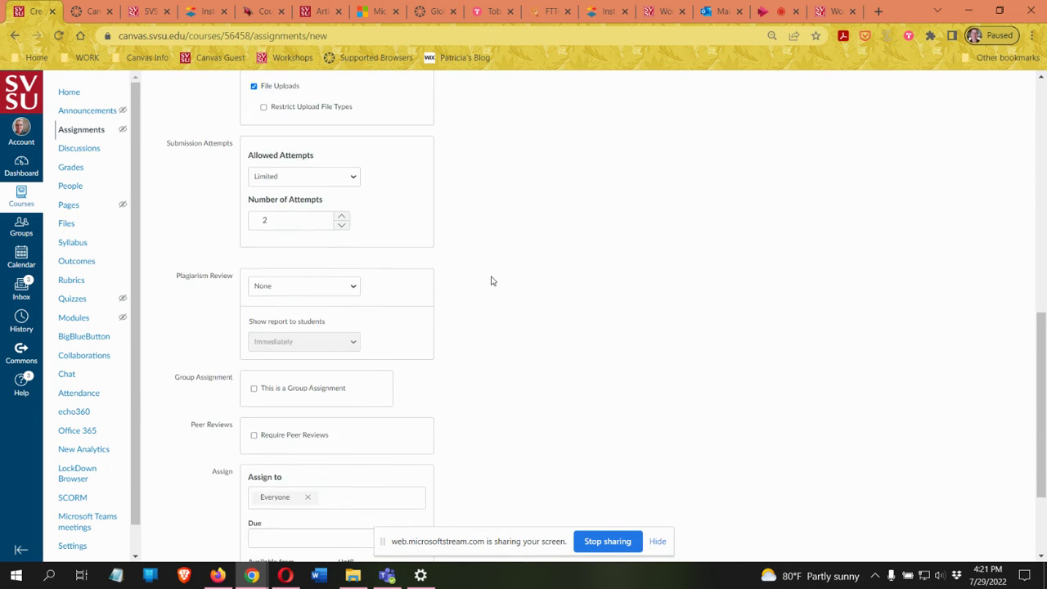
left_click(341, 217)
left_click(341, 217)
left_click(341, 217)
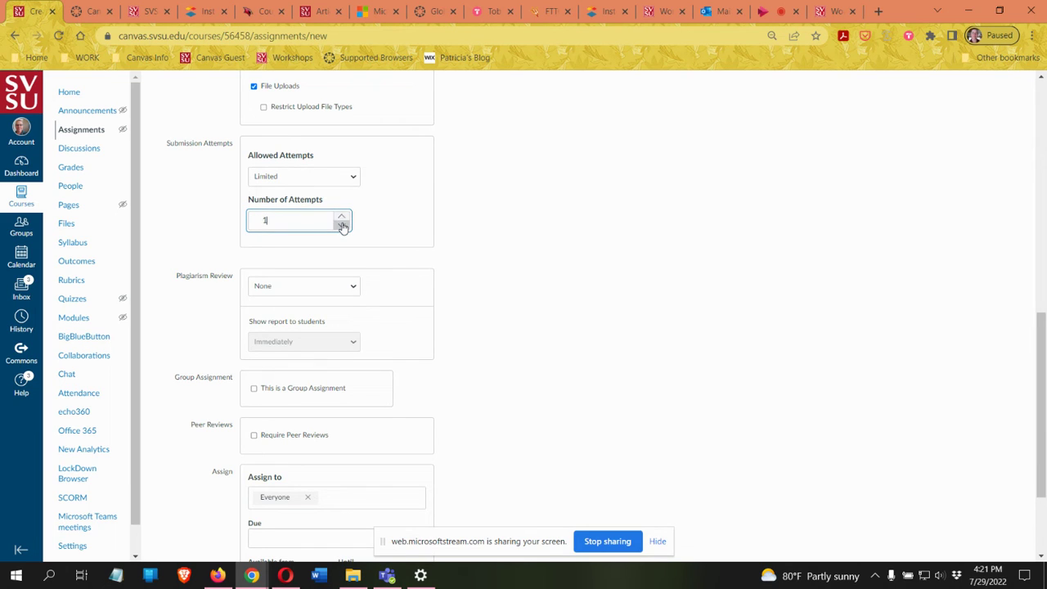
left_click(355, 175)
left_click(319, 191)
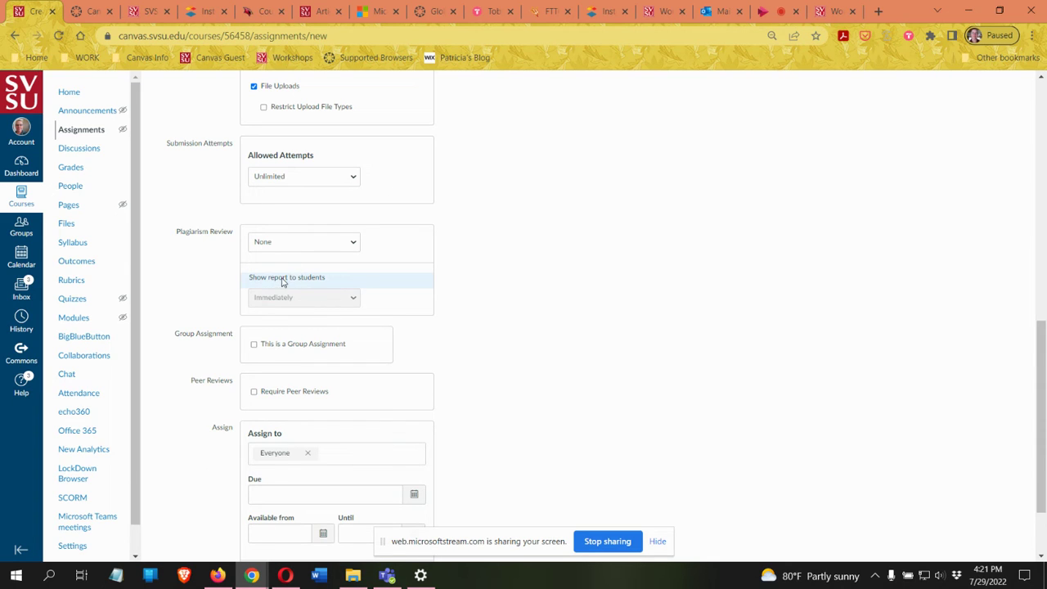
Make it a group assignment using the Project group set.
left_click(254, 346)
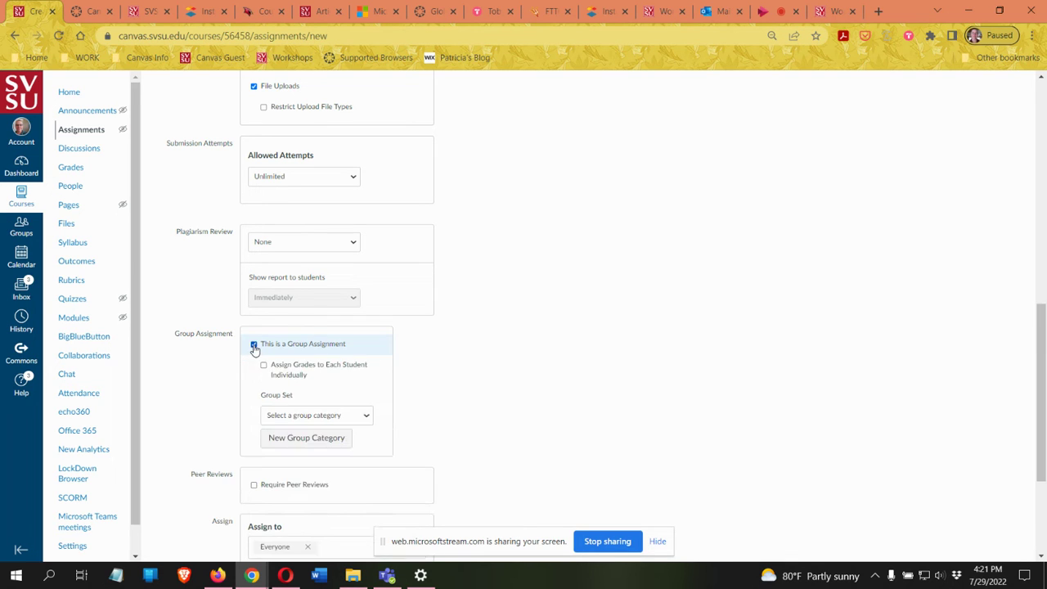
scroll(720, 372, "down", 2)
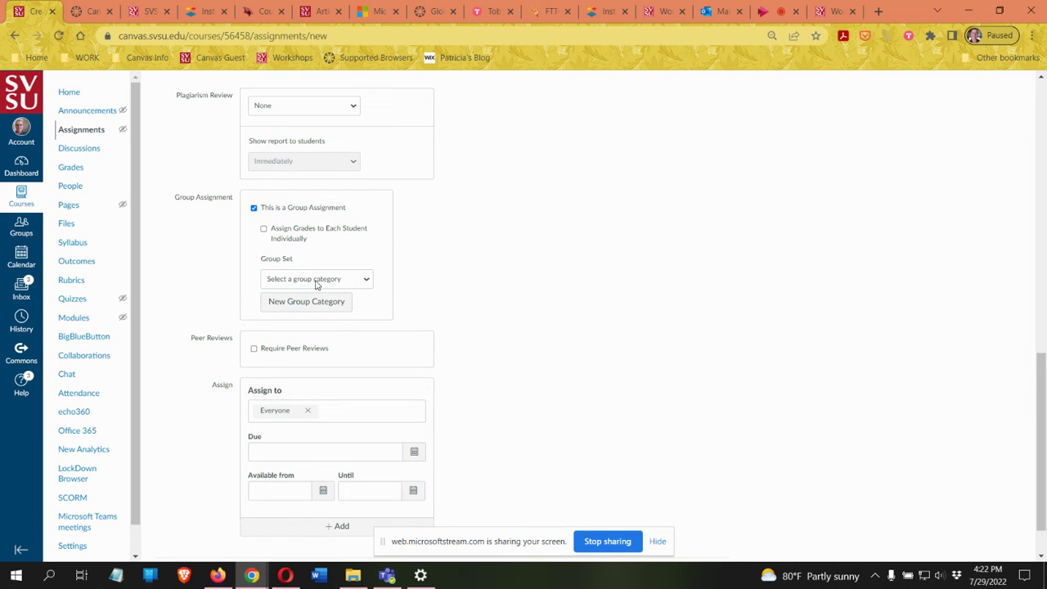
left_click(365, 281)
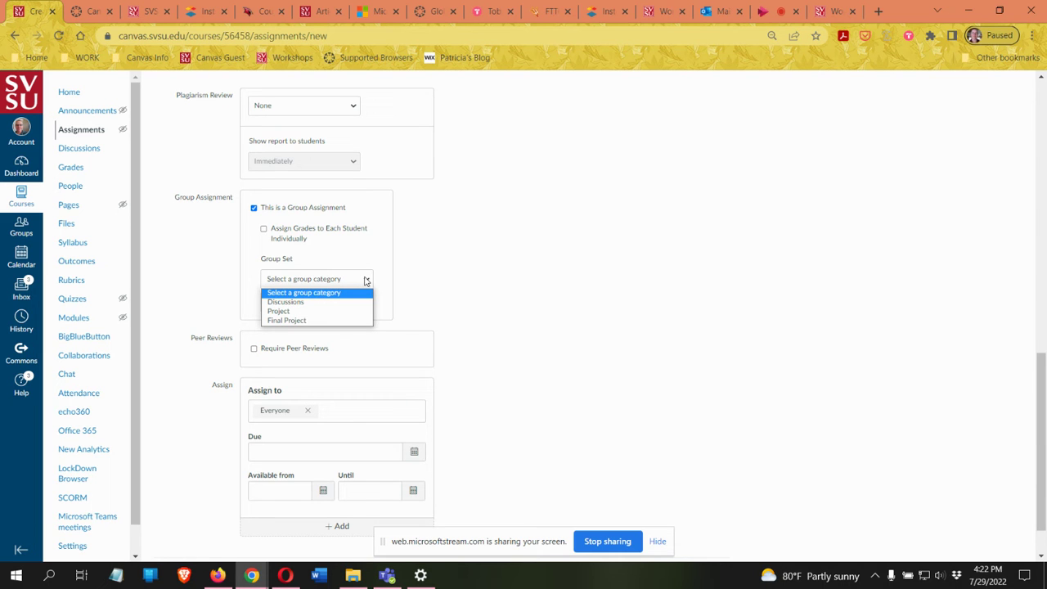
scroll(434, 280, "up", 7)
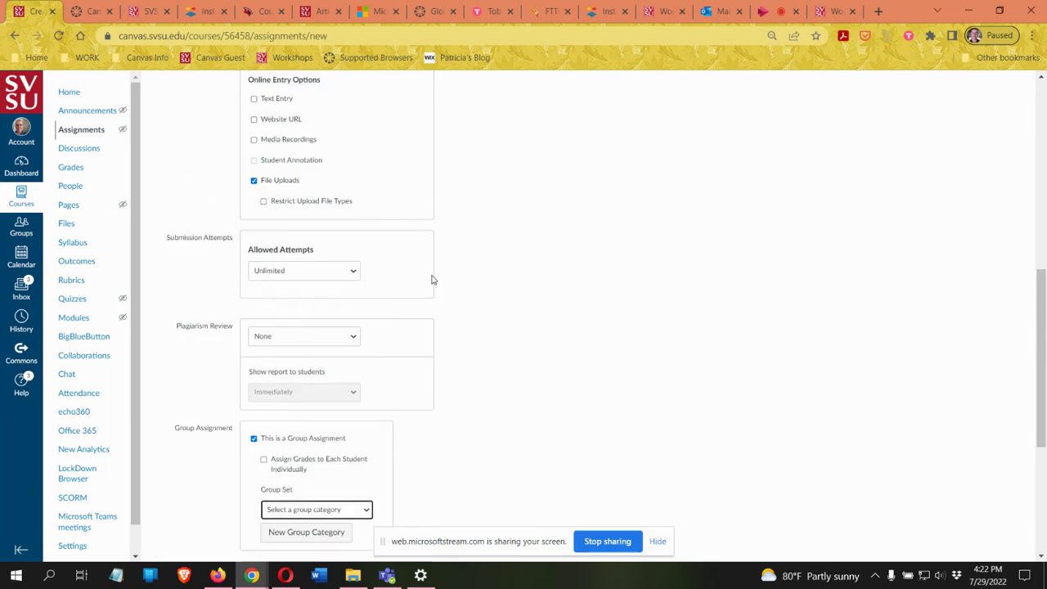
scroll(434, 280, "down", 7)
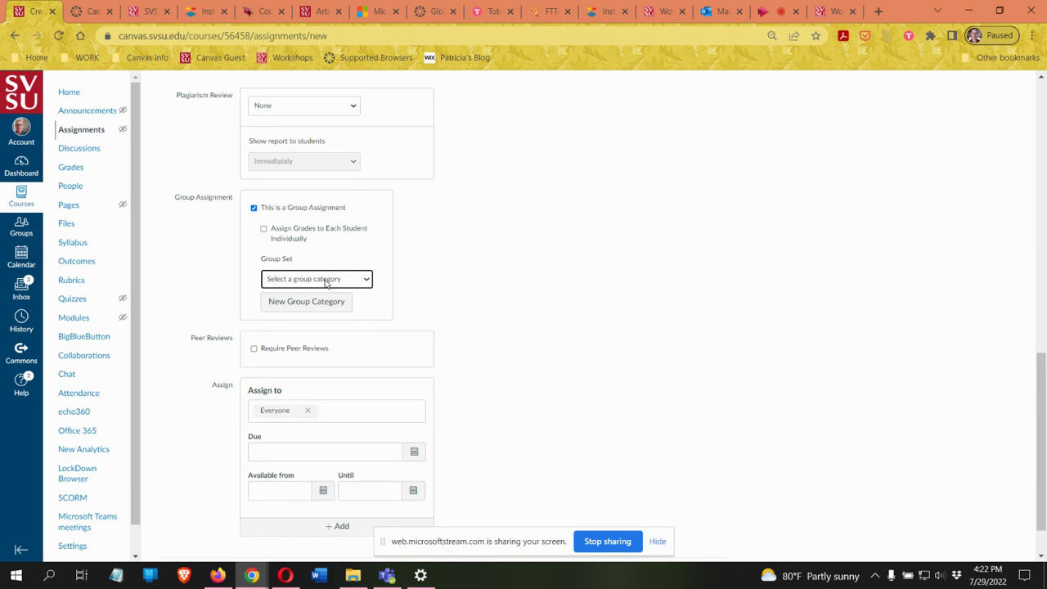
left_click(326, 281)
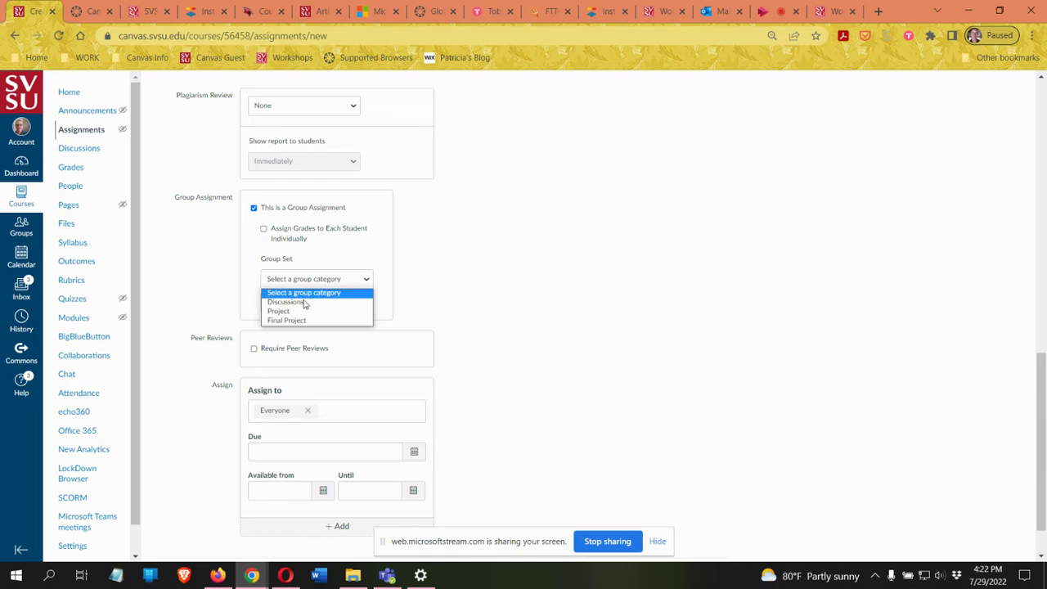
left_click(283, 312)
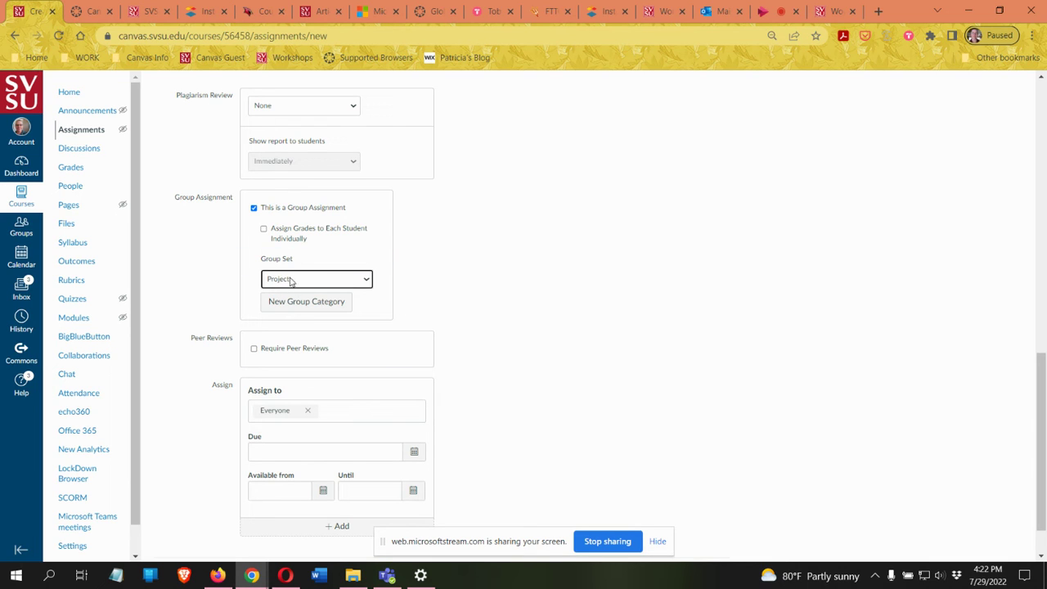
scroll(627, 264, "down", 2)
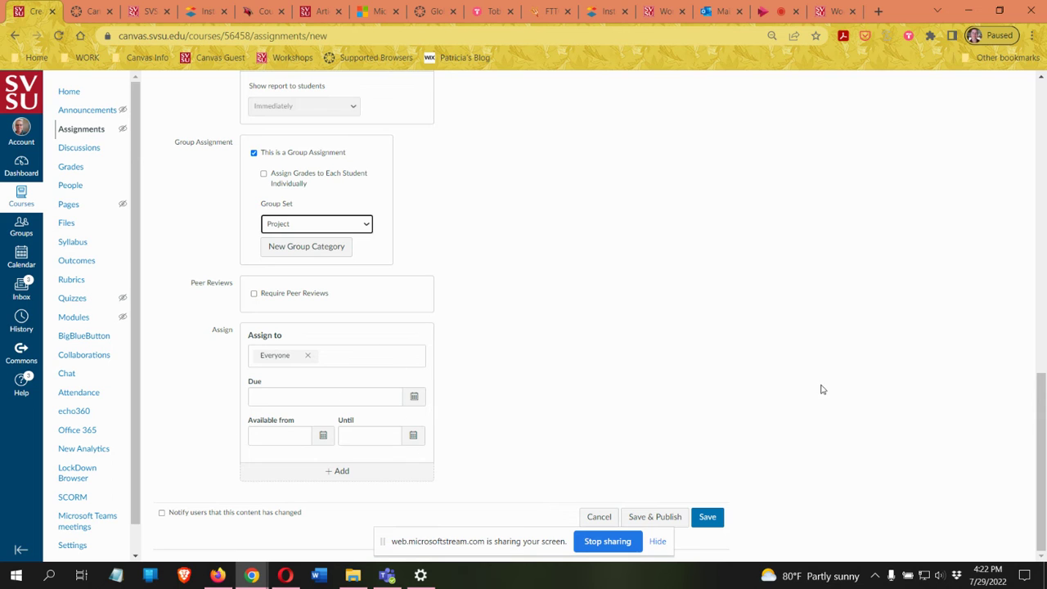
left_click(659, 542)
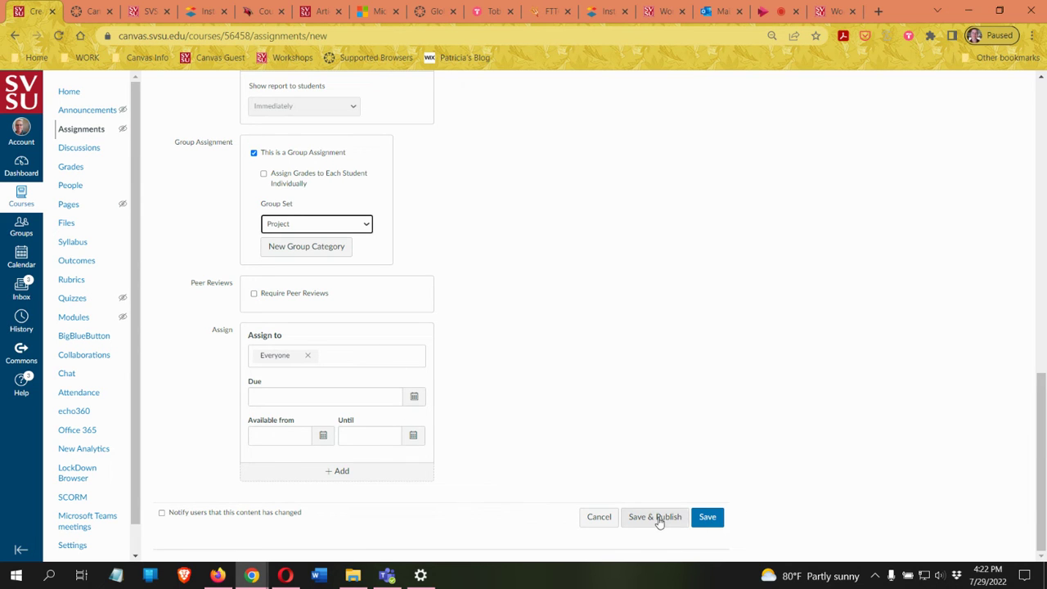
Save and publish the Group Assignment, then check its groups in SpeedGrader.
left_click(657, 517)
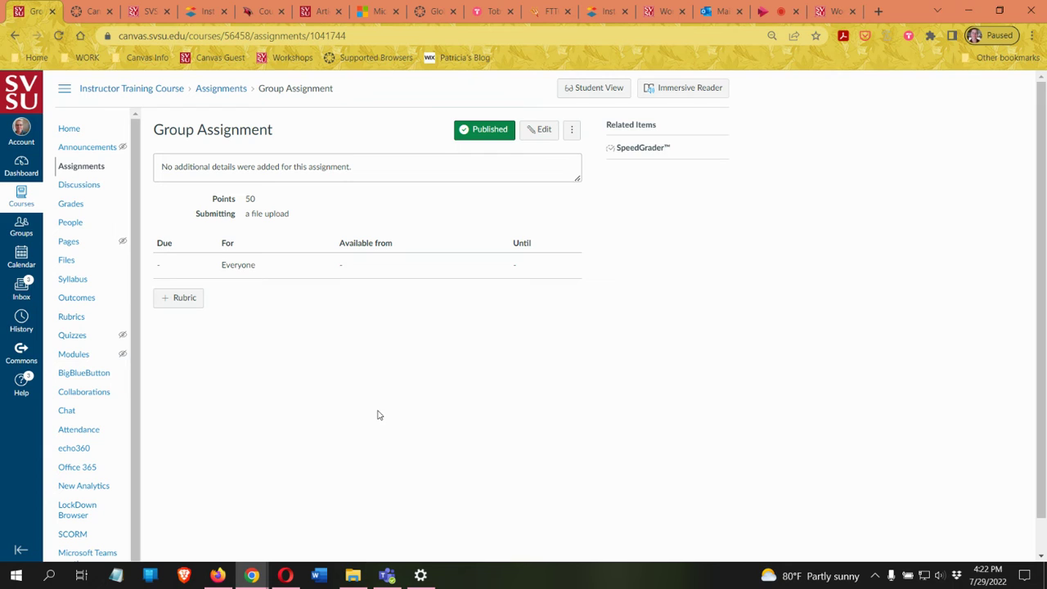
left_click(630, 151)
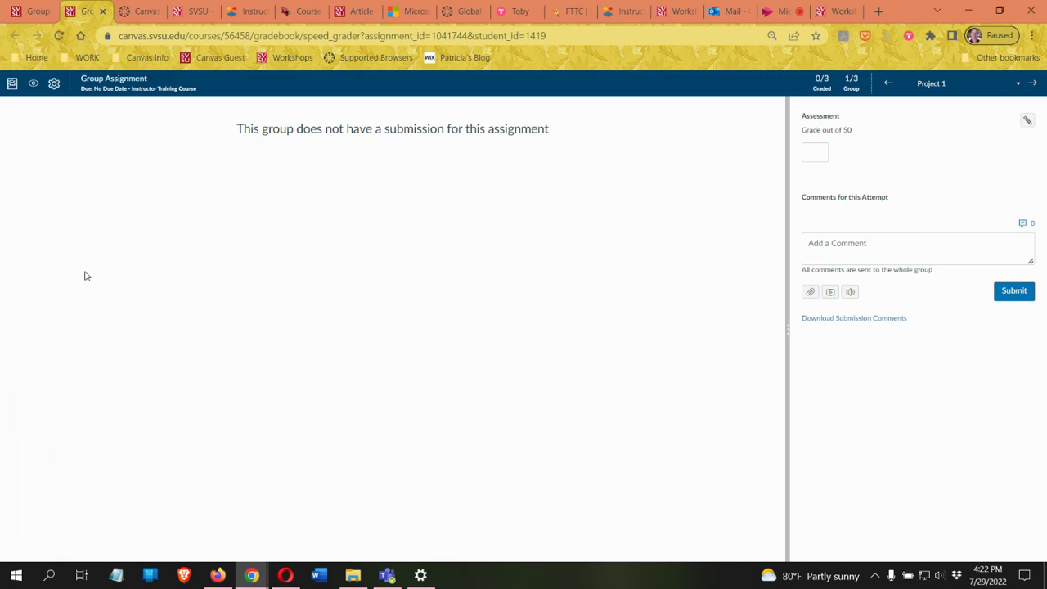
left_click(1008, 92)
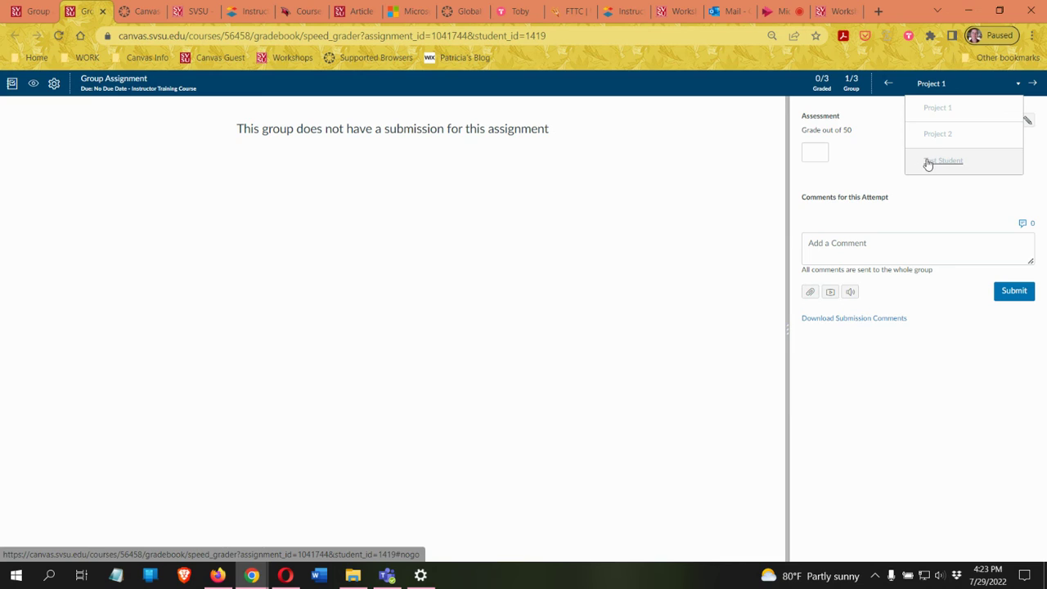
left_click(102, 10)
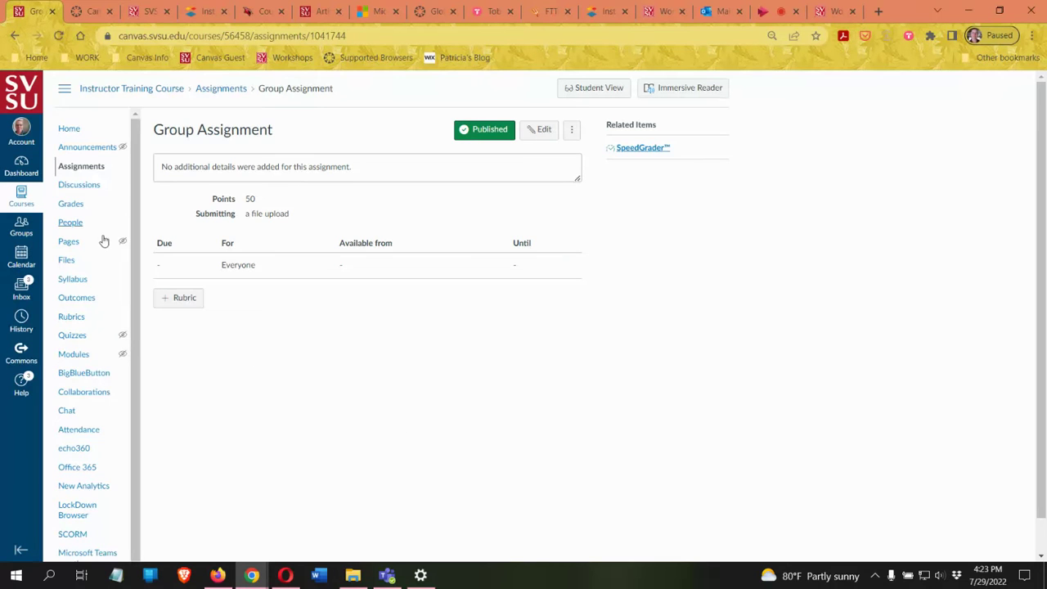
Start a new course discussion titled 'Gr' with body text 'dfadfafdas'.
left_click(74, 186)
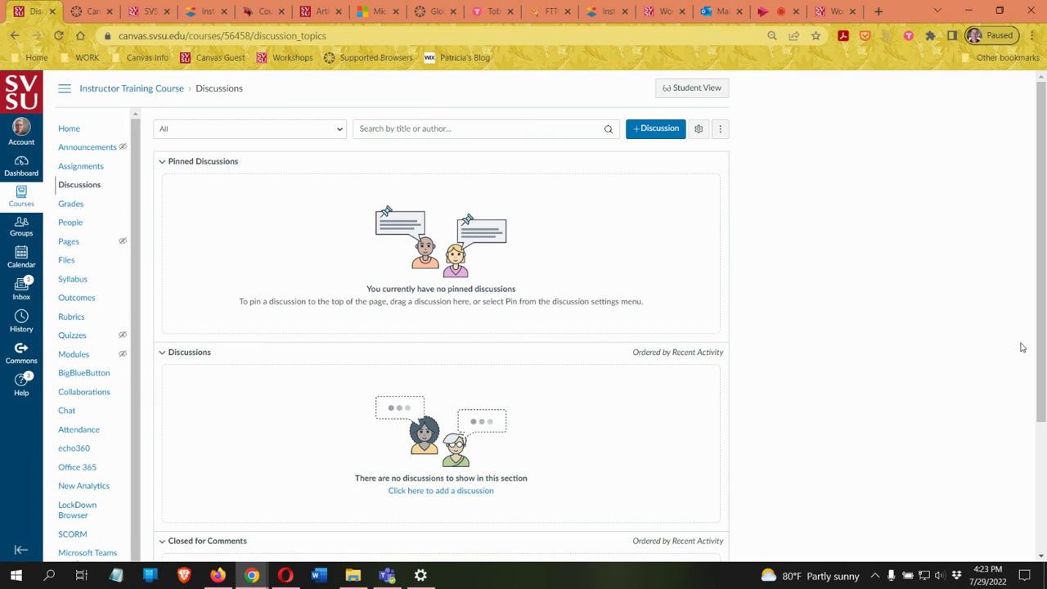
left_click(646, 130)
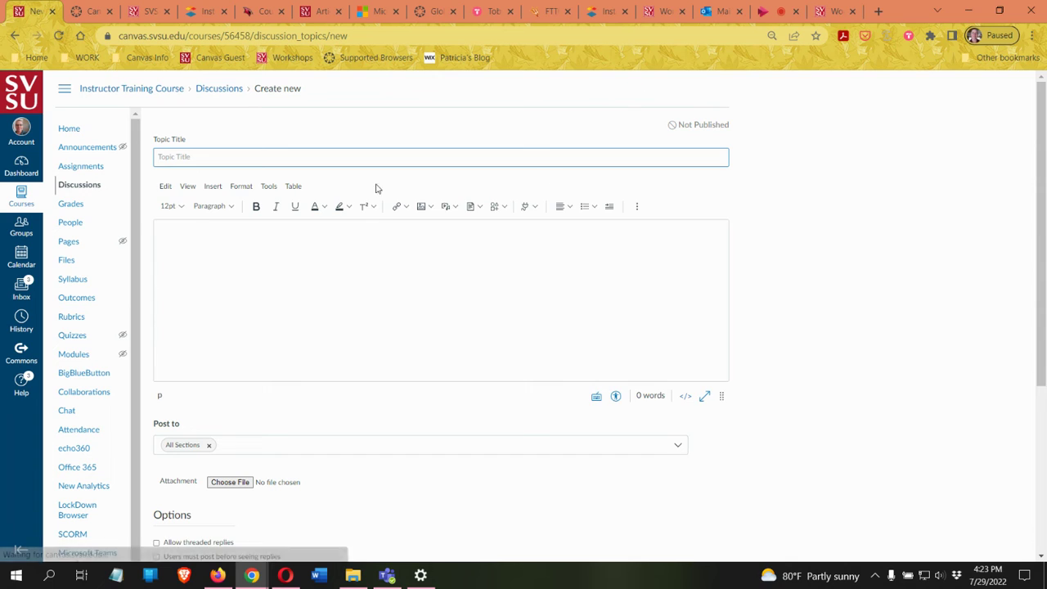
type("Group D")
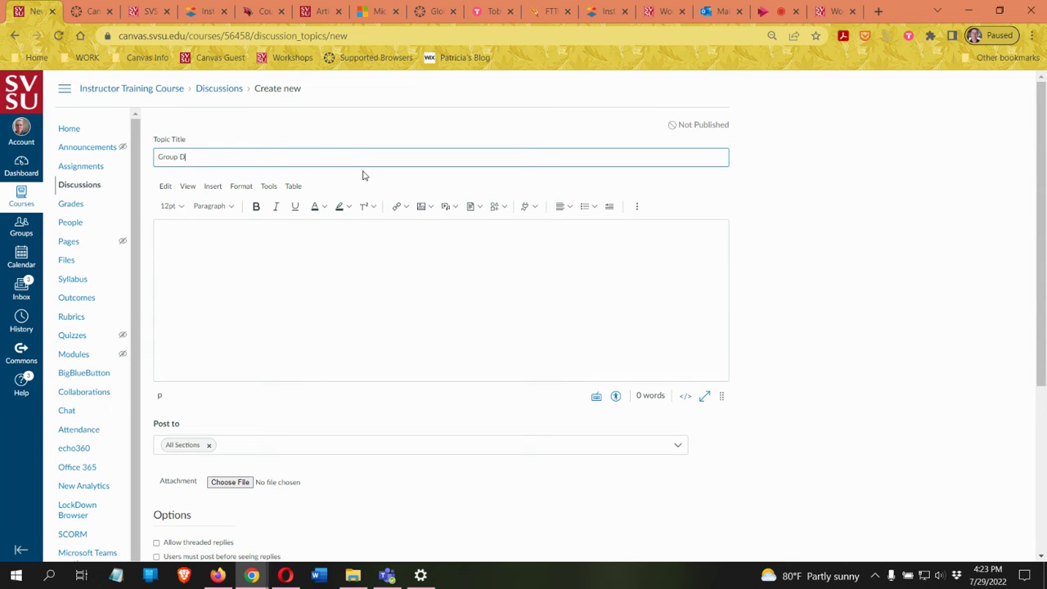
left_click(367, 318)
type("dfadfafdas")
Allow threaded replies, make it graded, and set it as a group discussion using the Discussions group set.
scroll(815, 317, "down", 1)
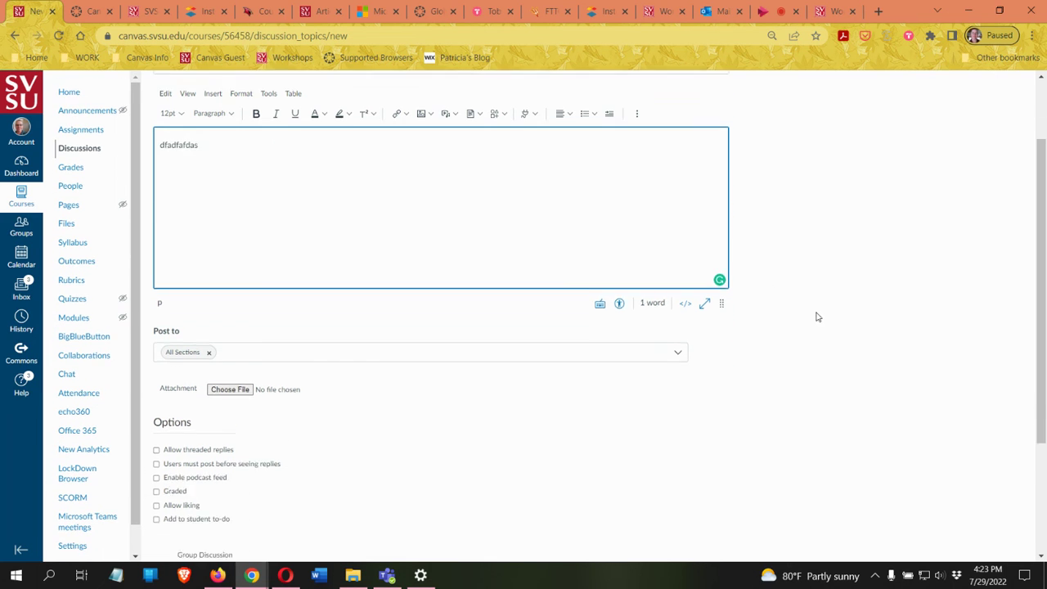
scroll(815, 316, "down", 2)
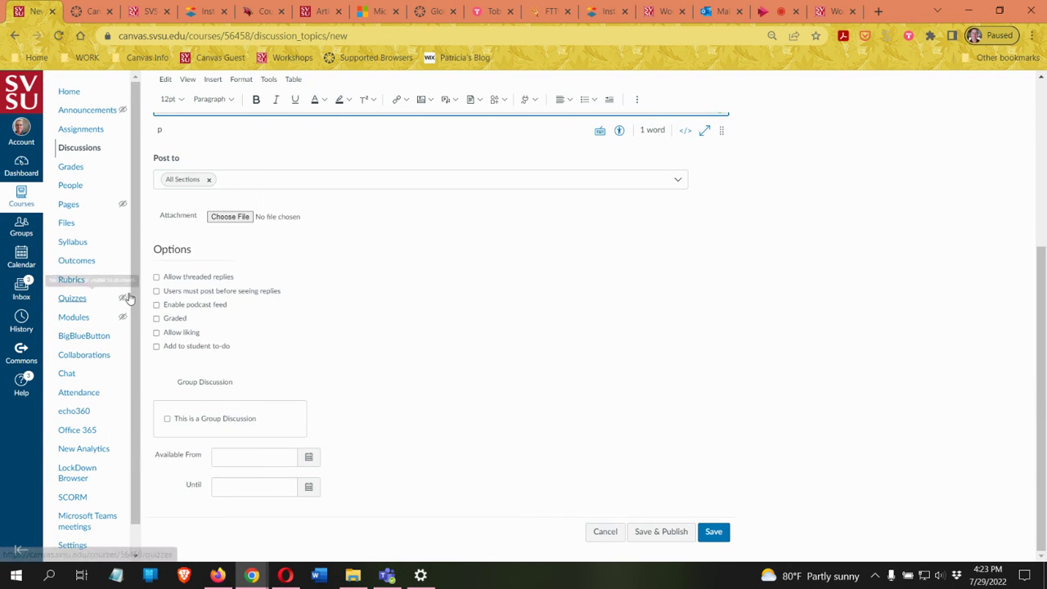
left_click(156, 277)
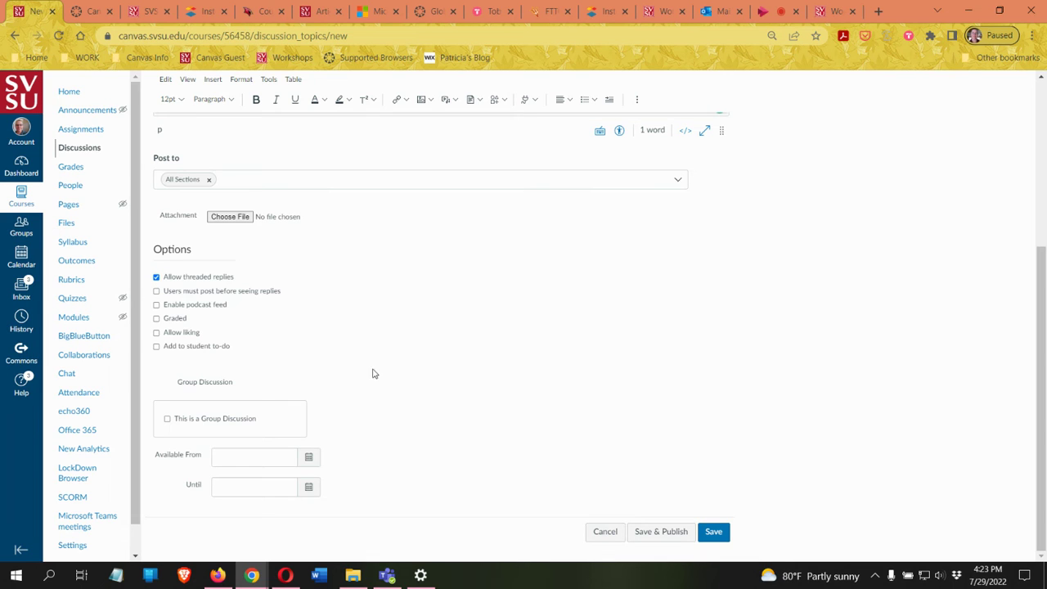
left_click(157, 319)
scroll(505, 318, "down", 3)
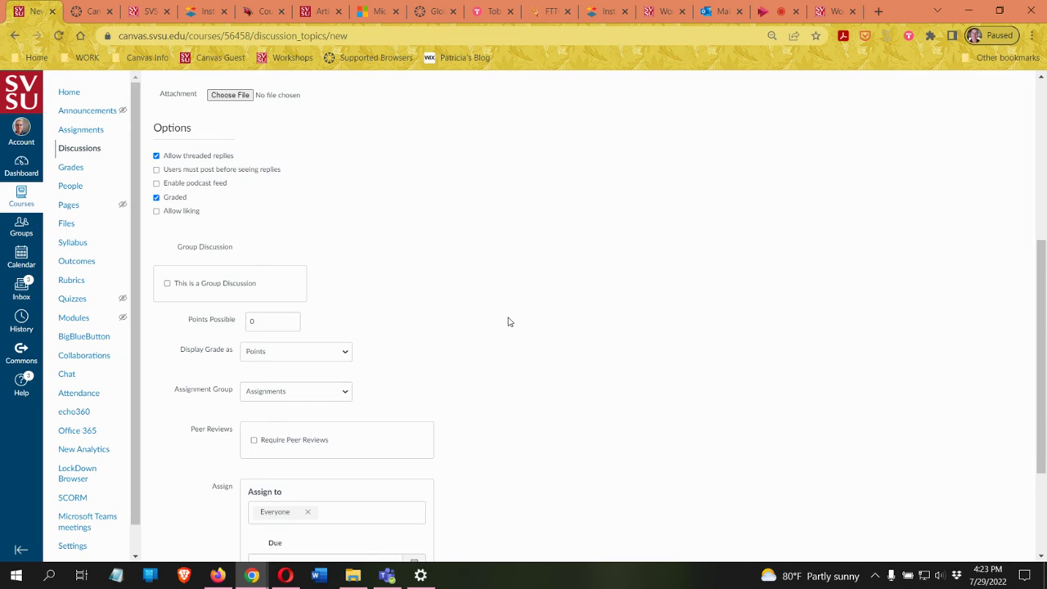
scroll(507, 322, "up", 3)
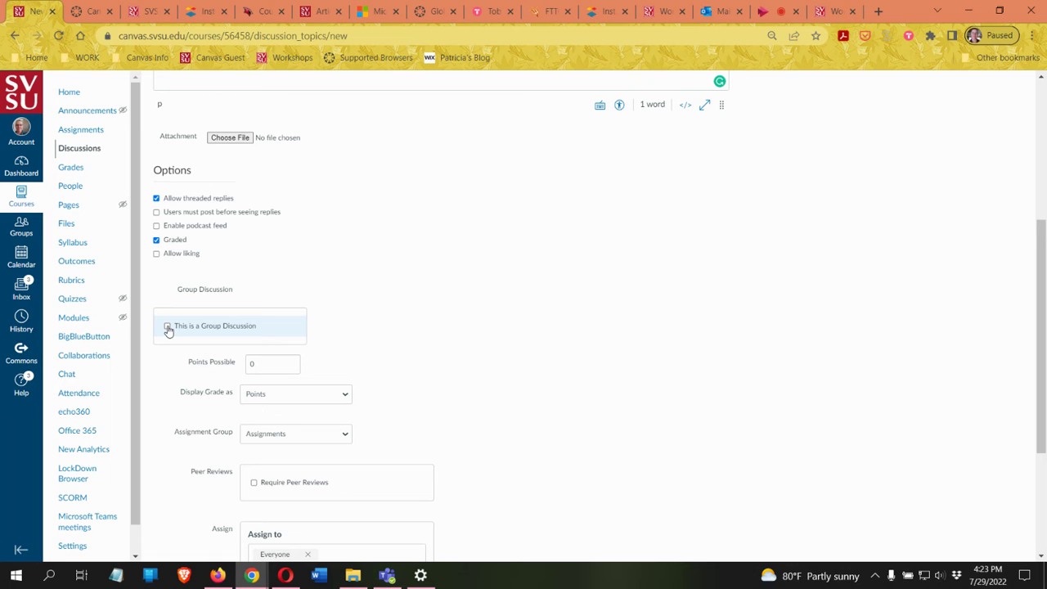
left_click(168, 327)
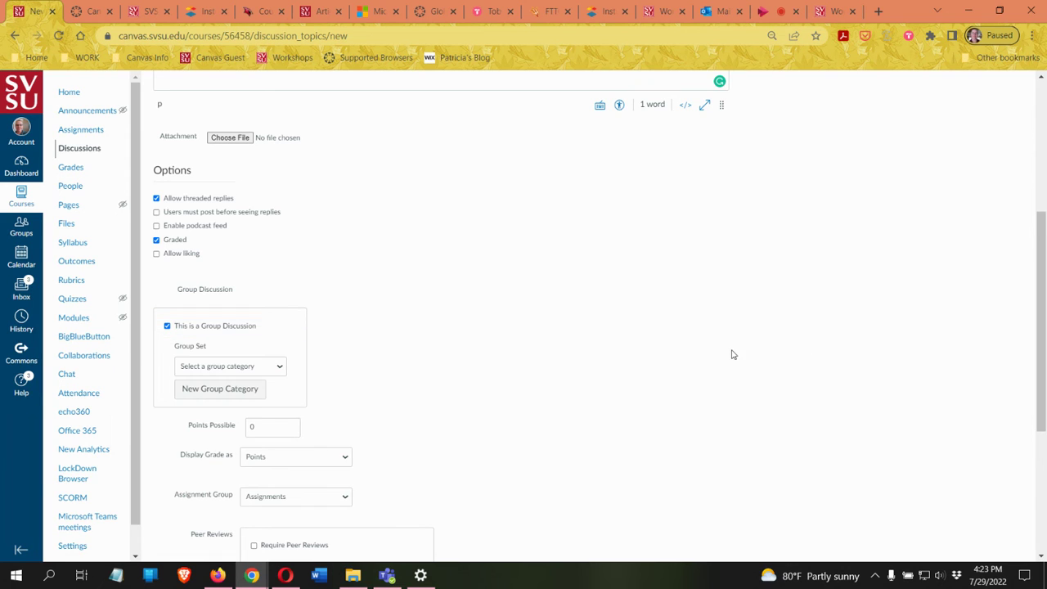
scroll(243, 287, "down", 3)
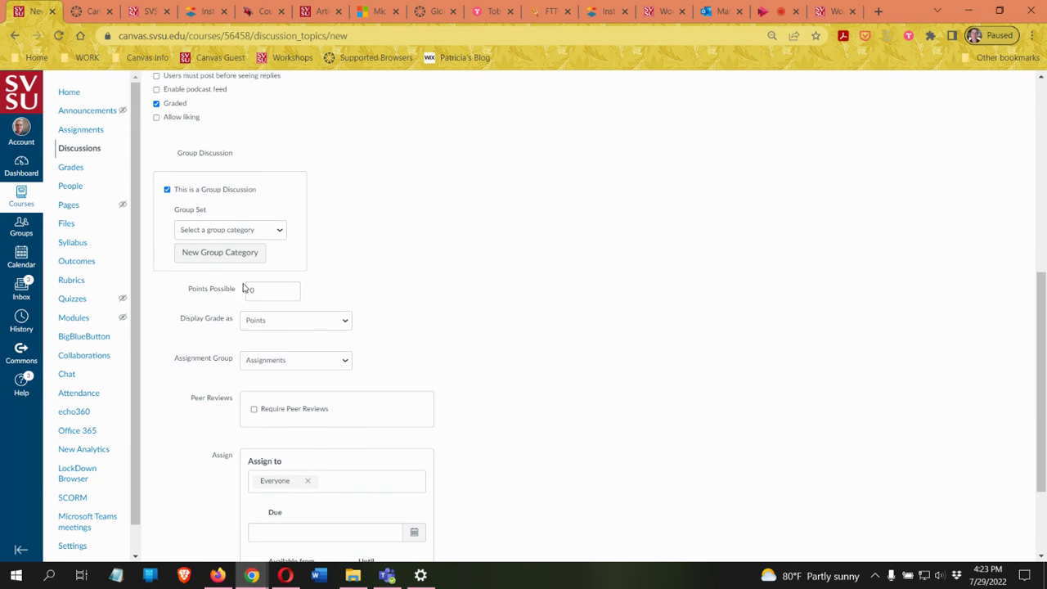
left_click(281, 232)
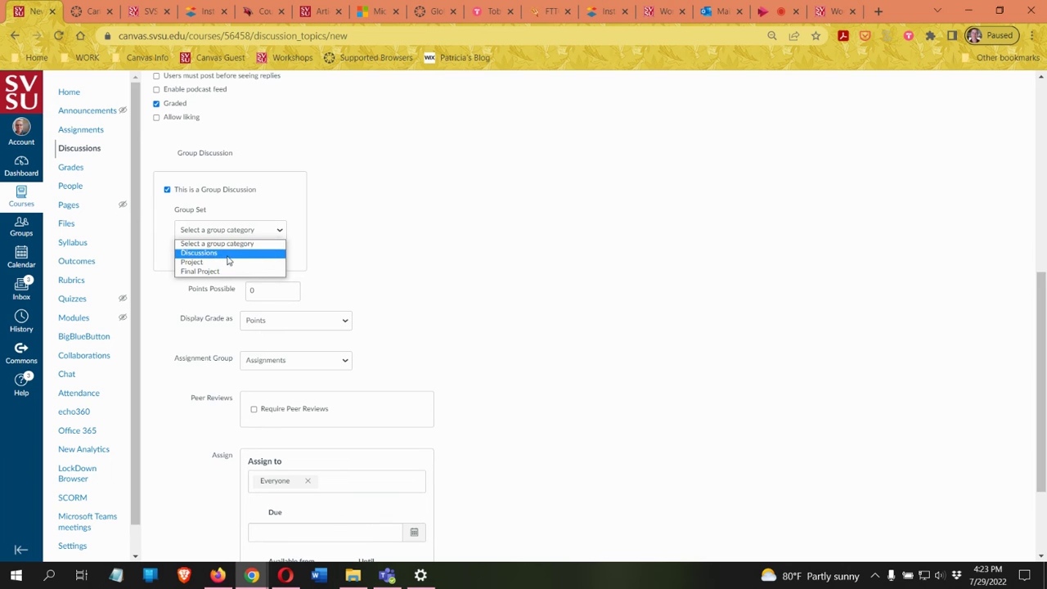
left_click(208, 256)
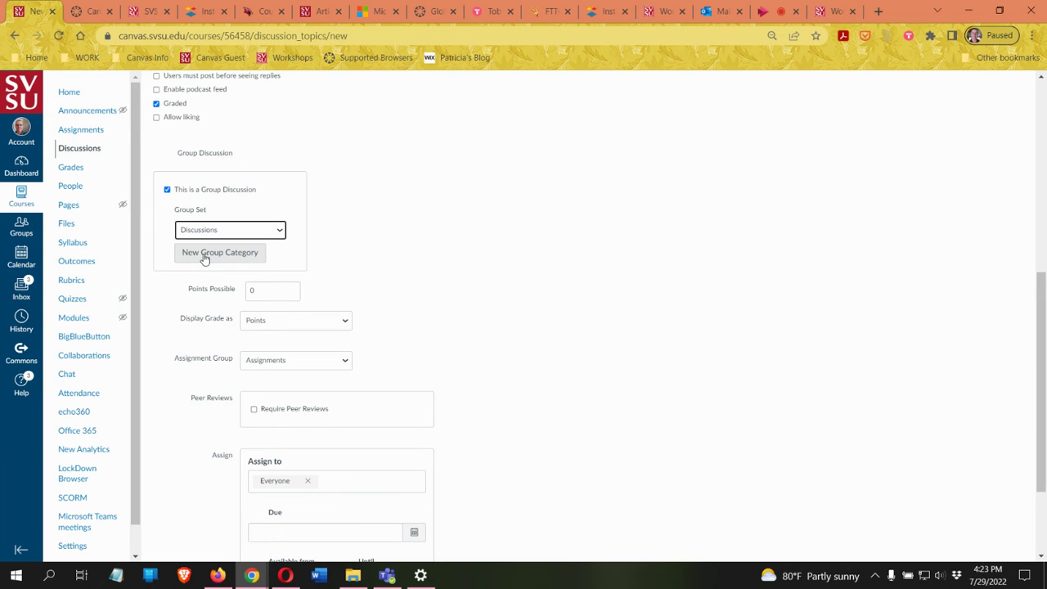
scroll(703, 270, "down", 1)
scroll(707, 295, "down", 2)
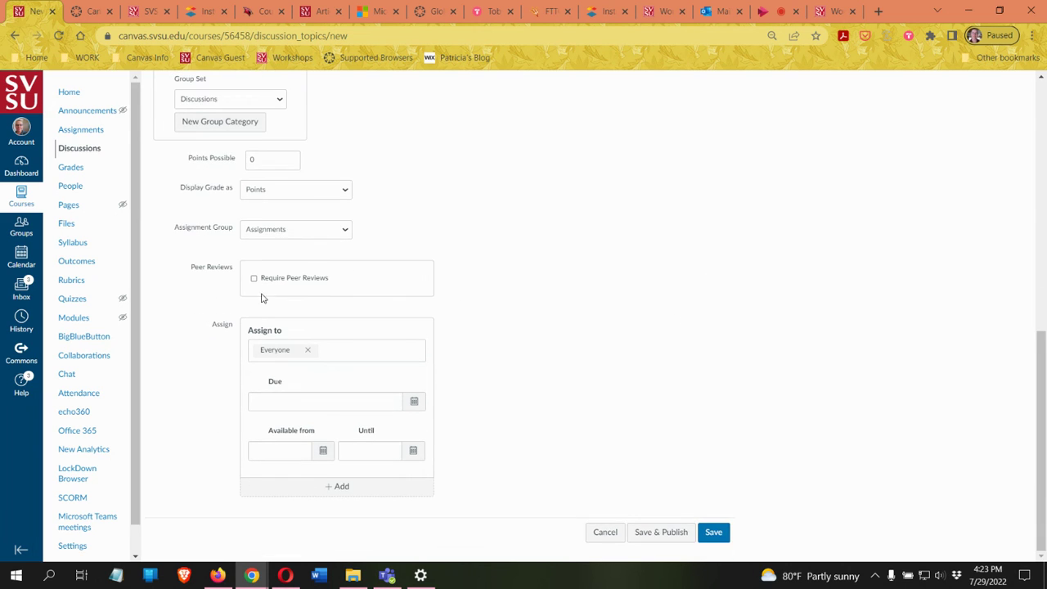
Publish the group discussion and open the Discussion 1 group's copy to start a reply.
left_click(659, 533)
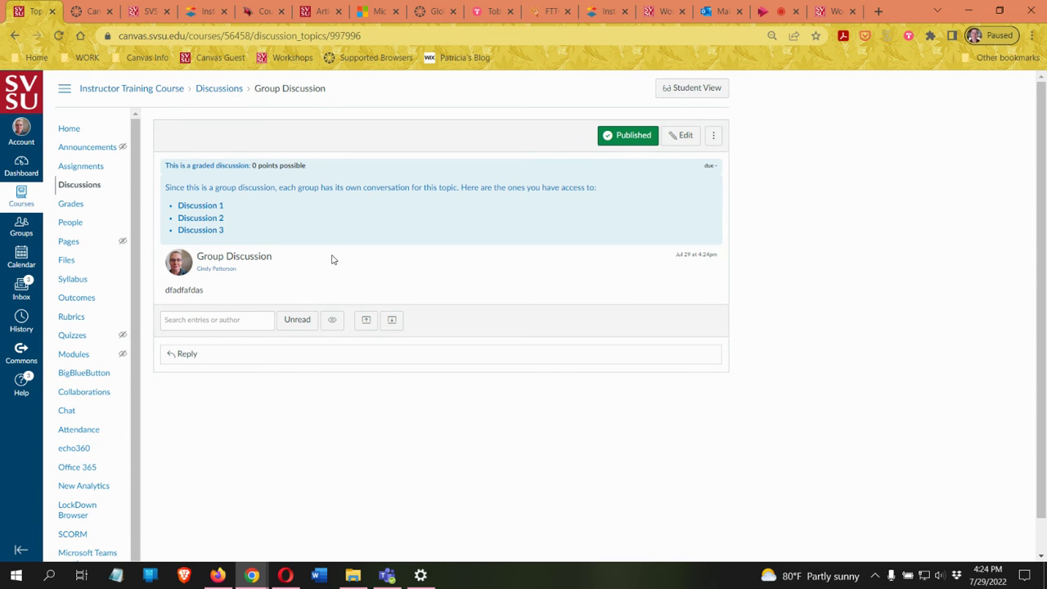
left_click(200, 205)
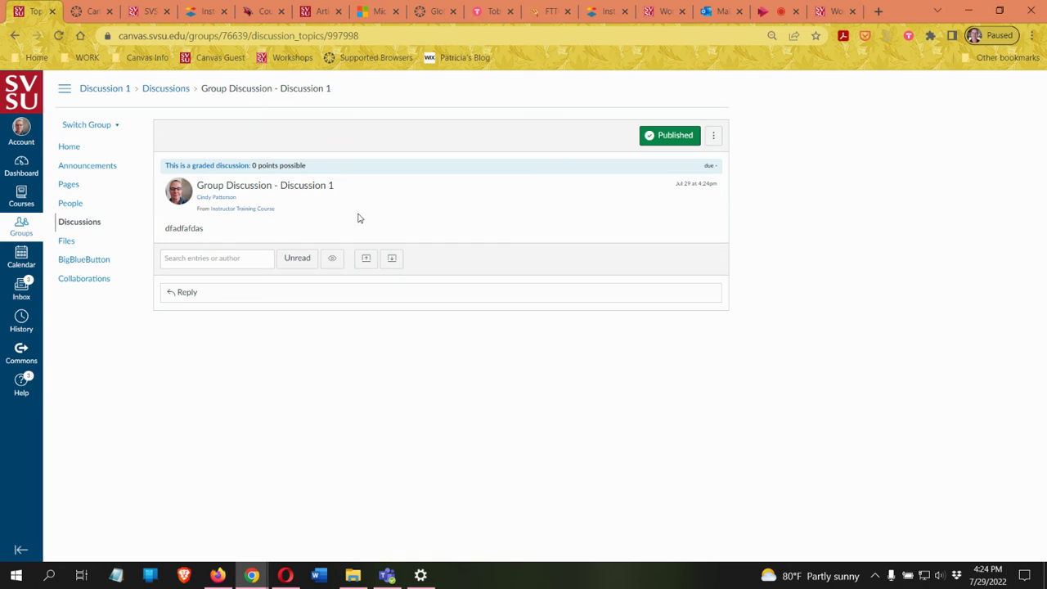
left_click(205, 292)
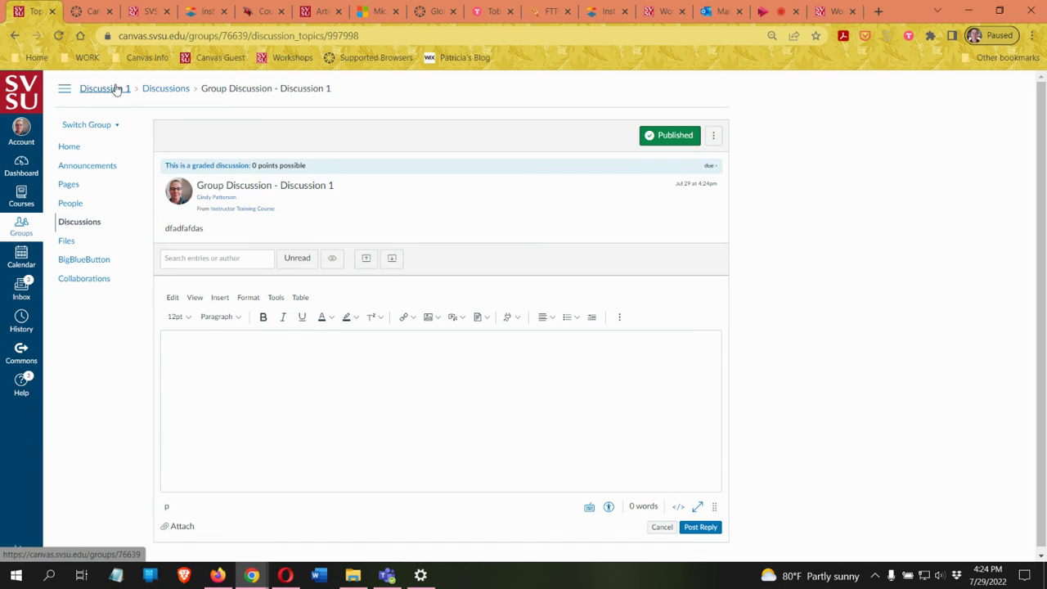
Switch to the Discussion 2 group, view its Group Discussion topic, then return to its home page.
left_click(99, 126)
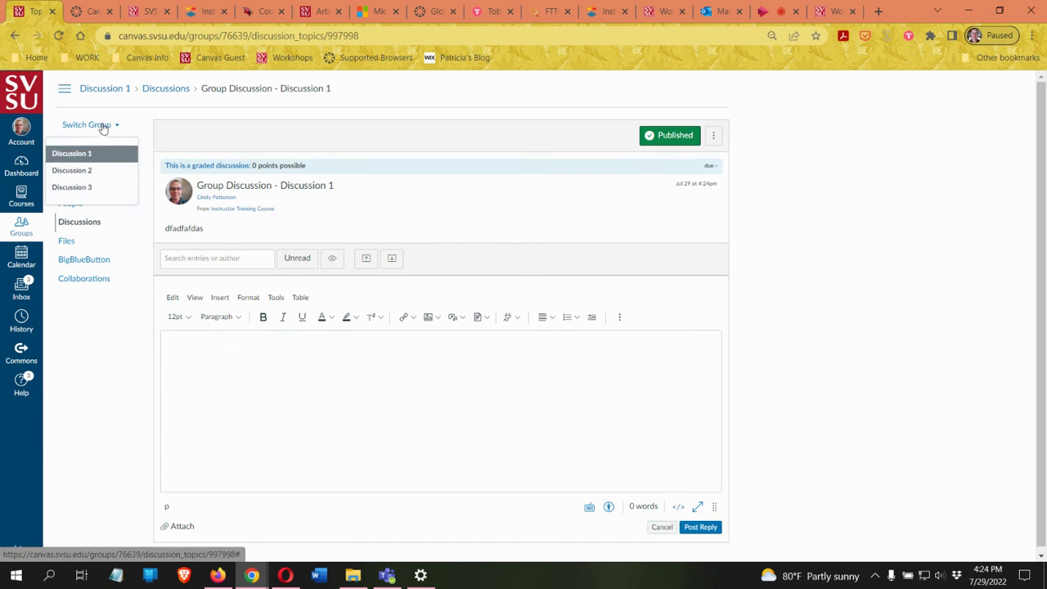
left_click(82, 170)
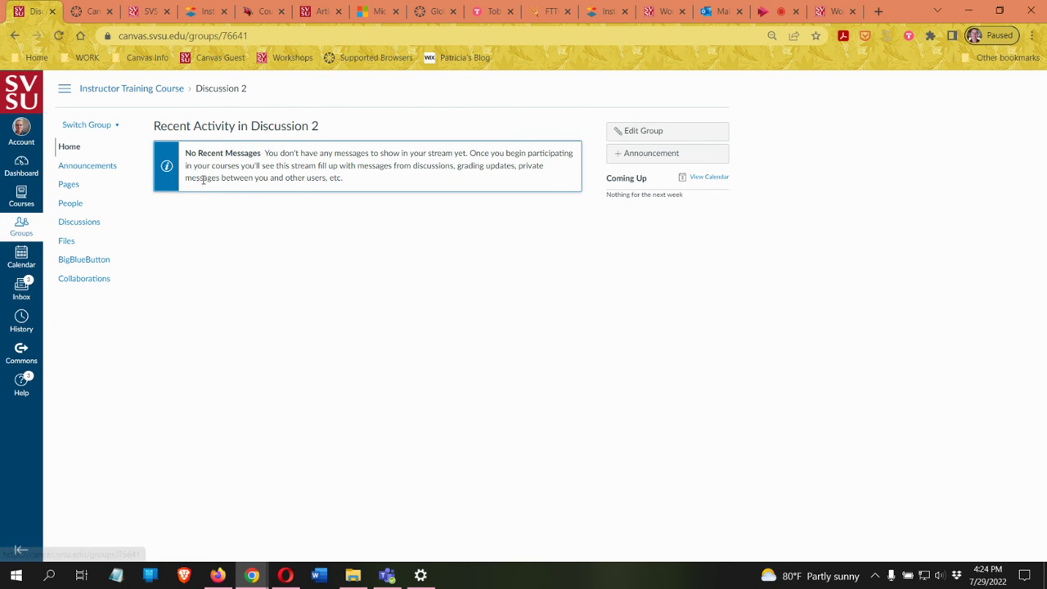
left_click(79, 222)
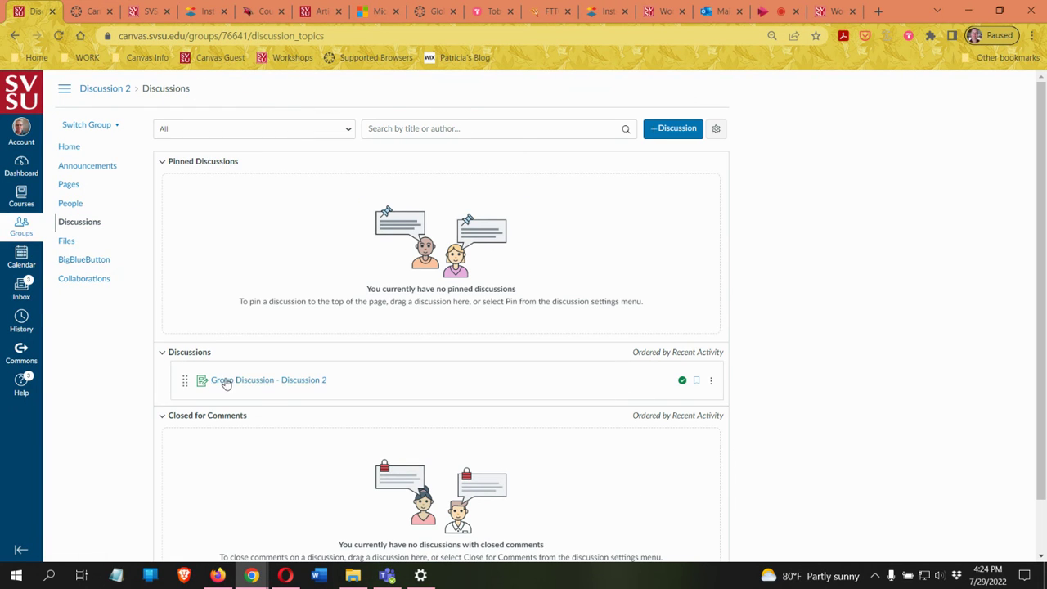
left_click(246, 381)
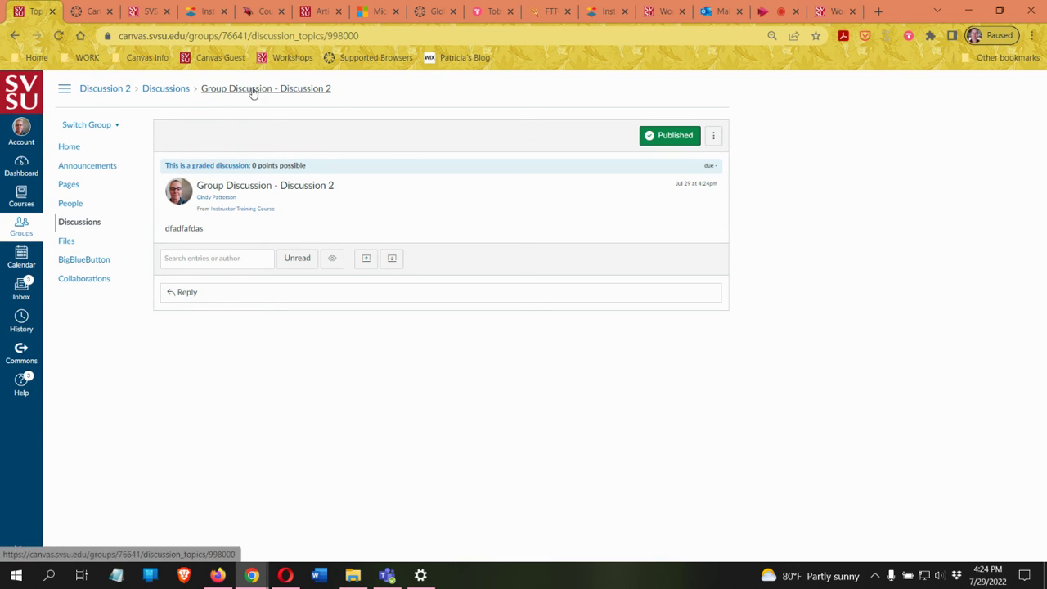
left_click(69, 148)
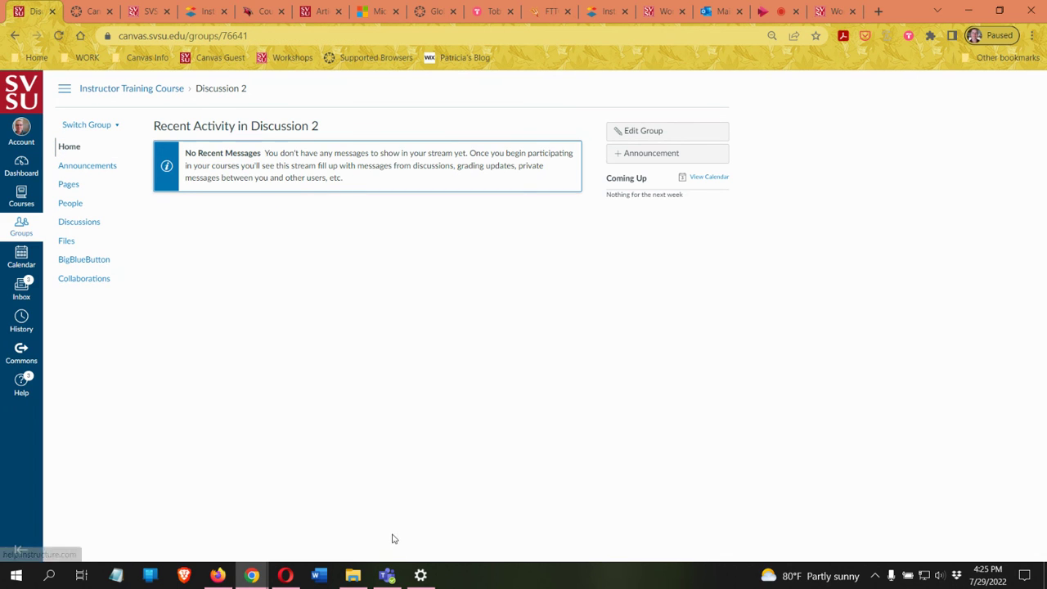
Return to the Instructor Training Course and open its People page.
left_click(133, 89)
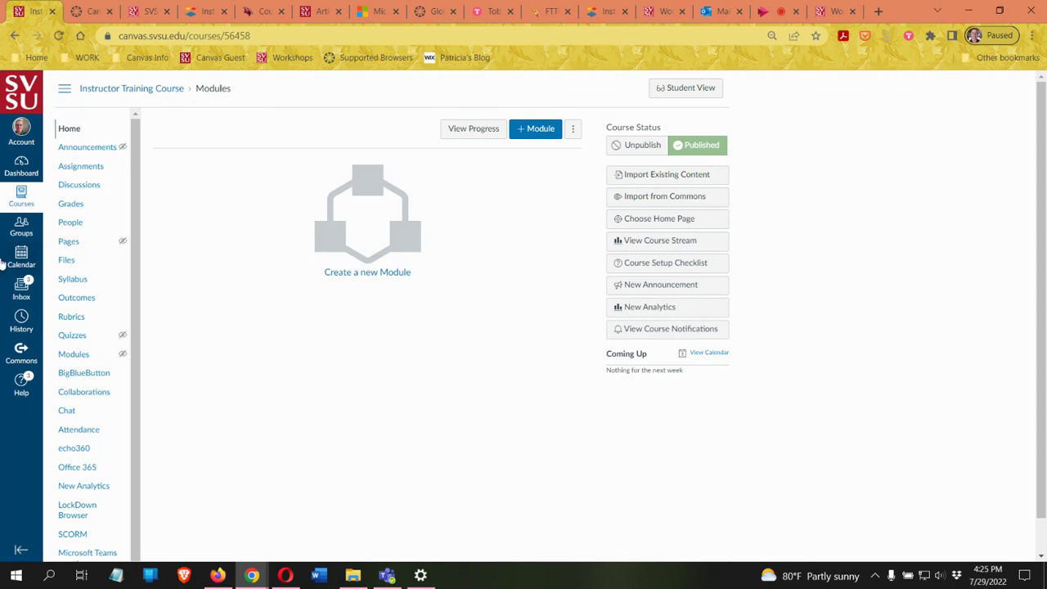
left_click(70, 223)
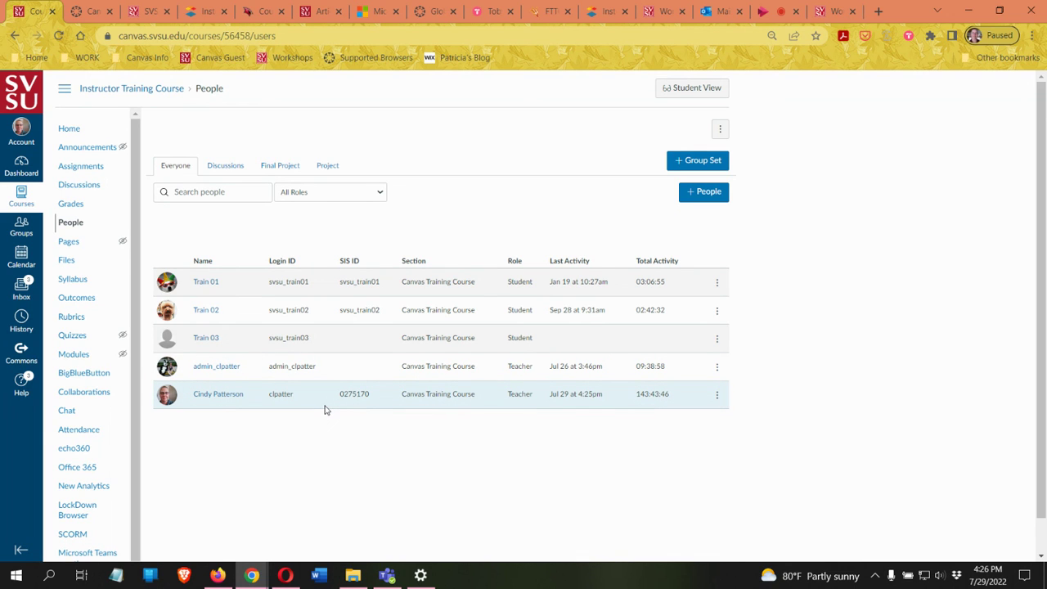
Show the Discussions group set and expand Discussion 1, 2 and 3 to see each member.
left_click(235, 166)
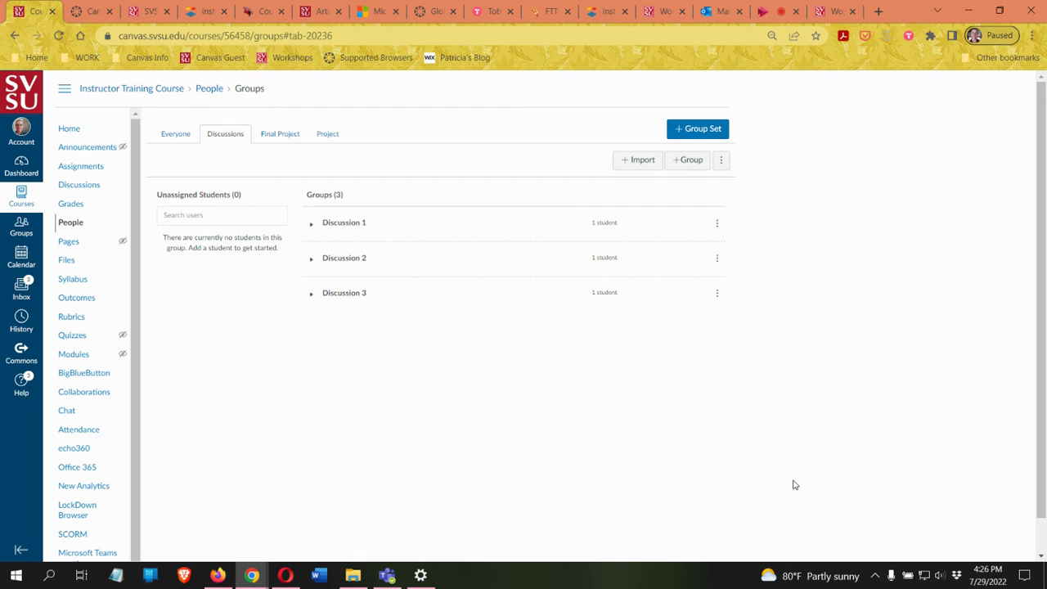
left_click(311, 228)
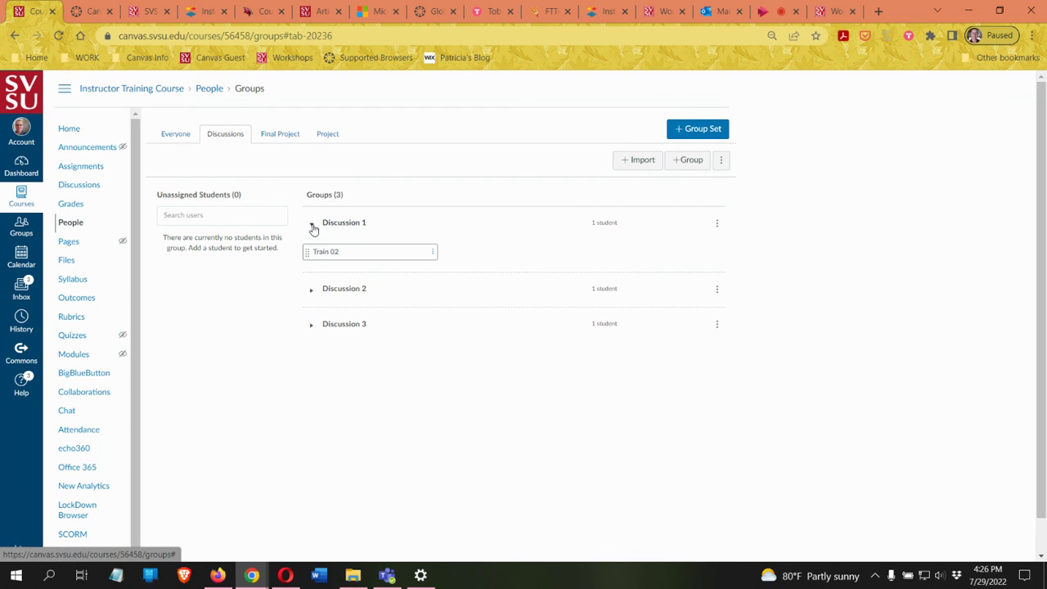
left_click(310, 290)
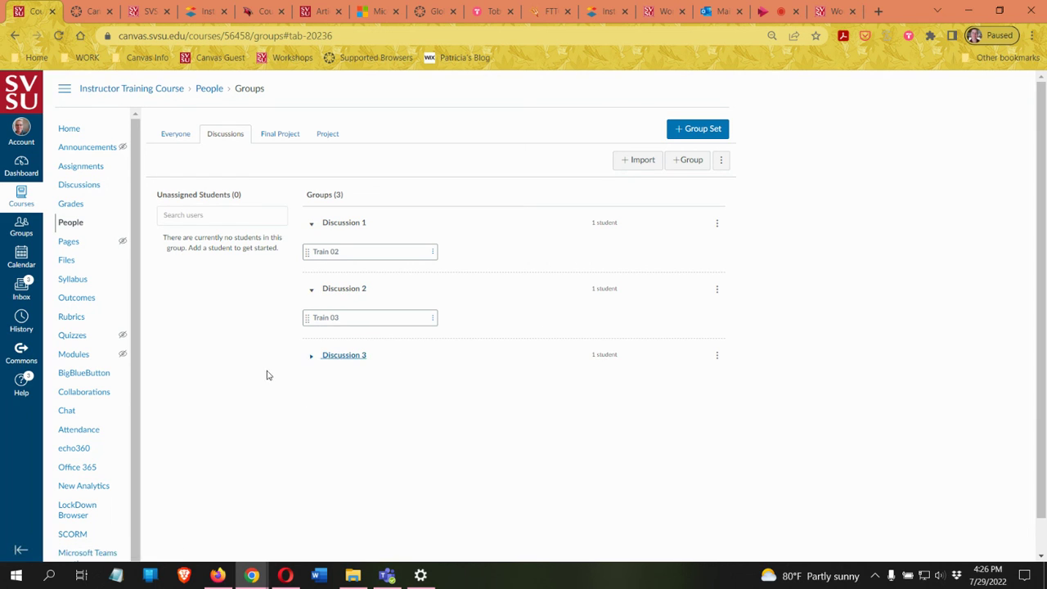
left_click(310, 362)
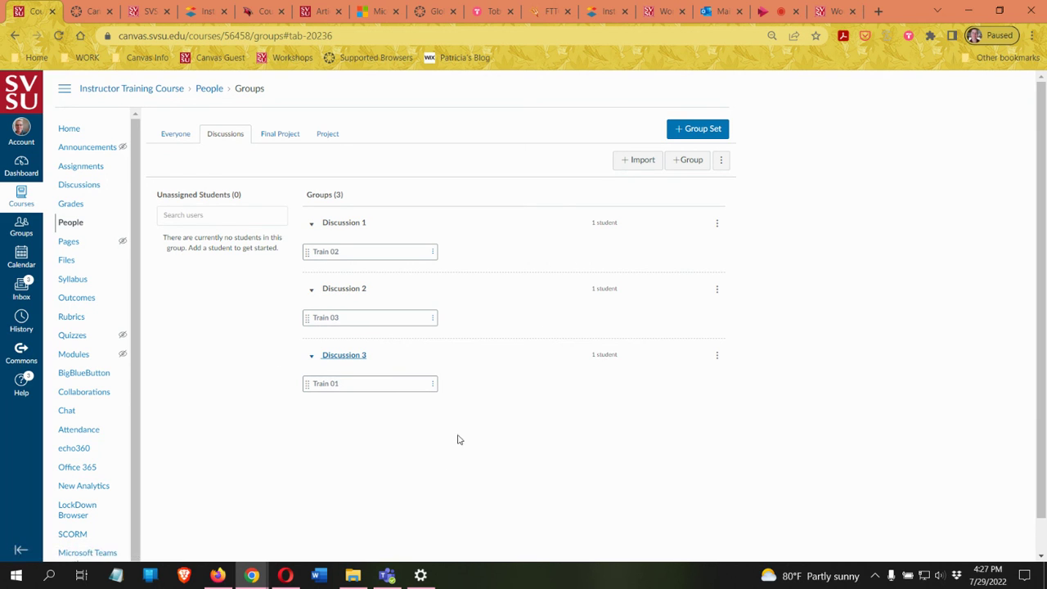